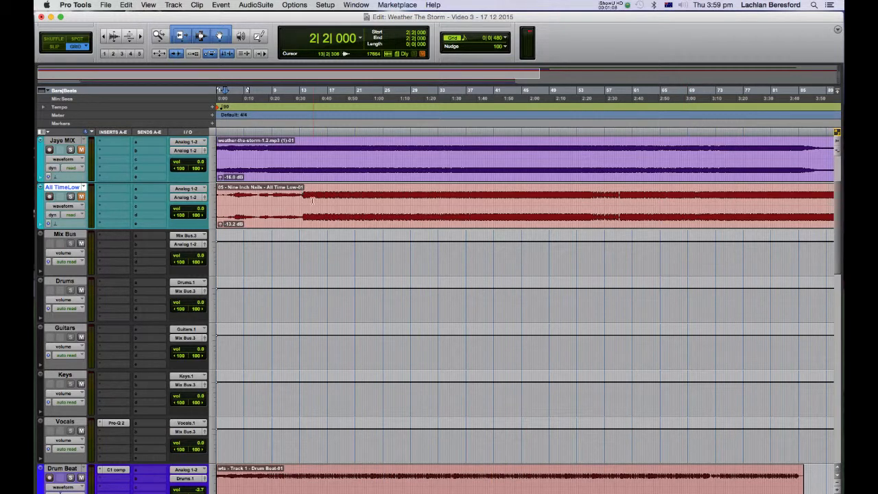
Play the section from about bar 13 to bar 41 and insert a stereo EQ3 7-Band in the Mix Bus's first insert slot.
{"action": "left_click_drag", "start_coordinate": [312, 199], "coordinate": [493, 245]}
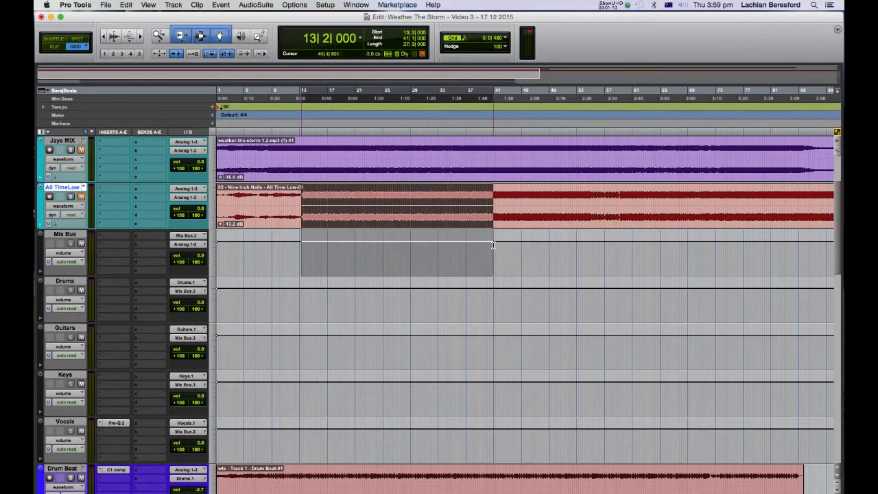
{"action": "key", "text": "space"}
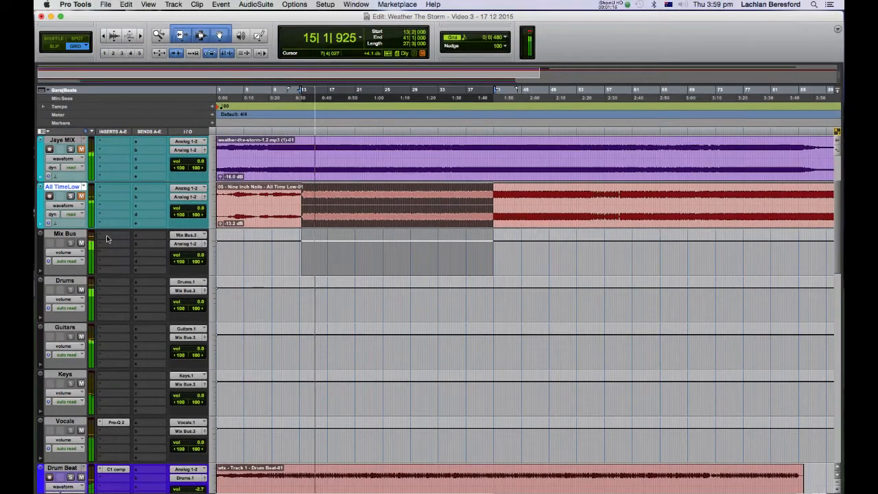
{"action": "left_click", "coordinate": [106, 238]}
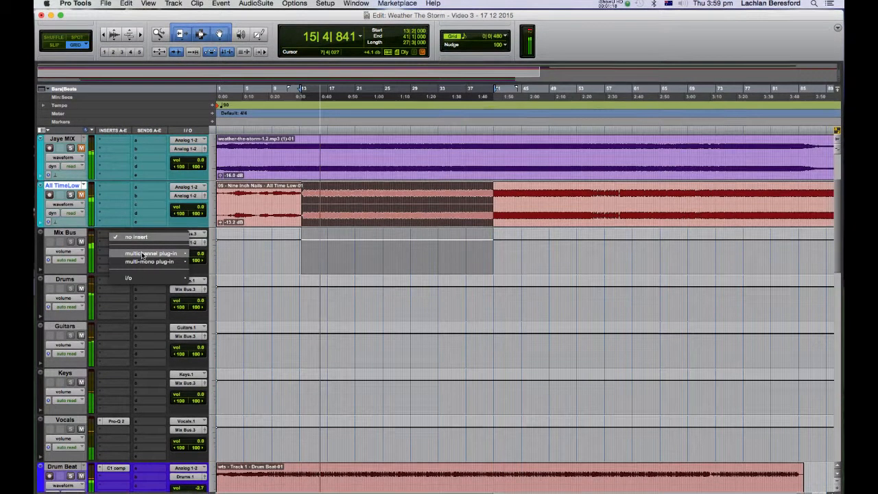
{"action": "mouse_move", "coordinate": [144, 254]}
{"action": "mouse_move", "coordinate": [214, 257]}
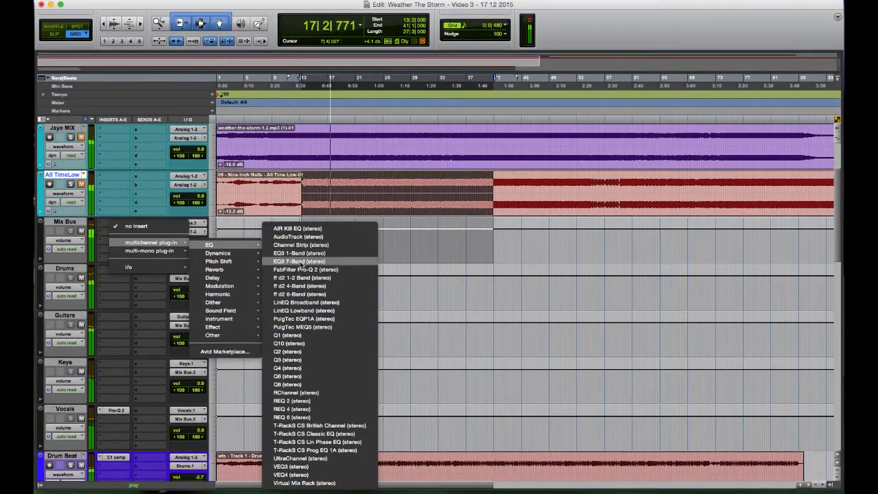
{"action": "left_click", "coordinate": [299, 261]}
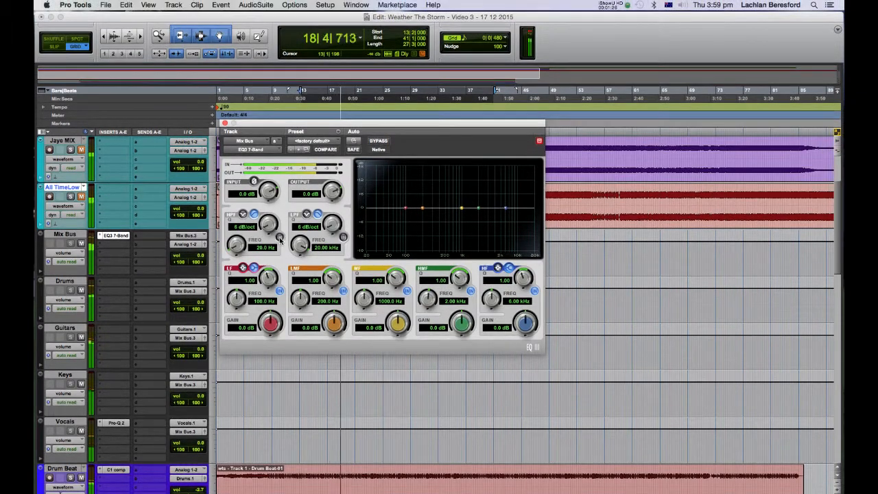
Enable the EQ's high-pass filter with a 12 dB/oct slope at 30 Hz.
{"action": "left_click", "coordinate": [279, 237]}
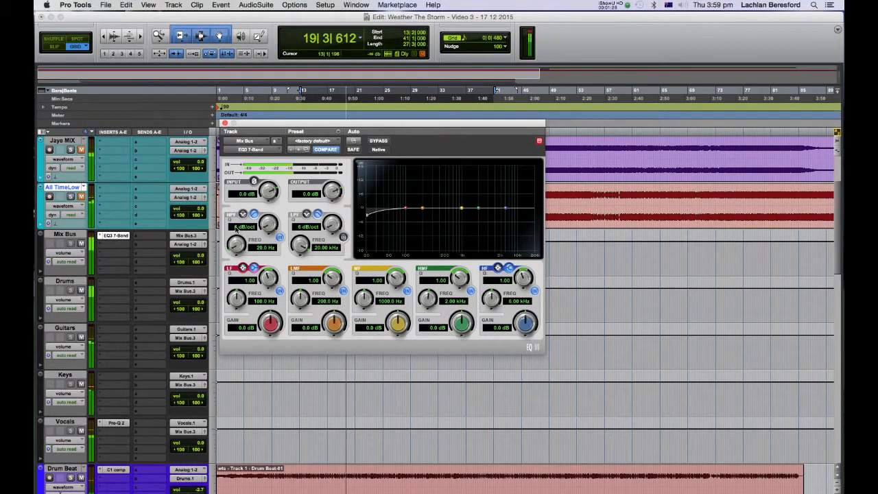
{"action": "left_click", "coordinate": [242, 227]}
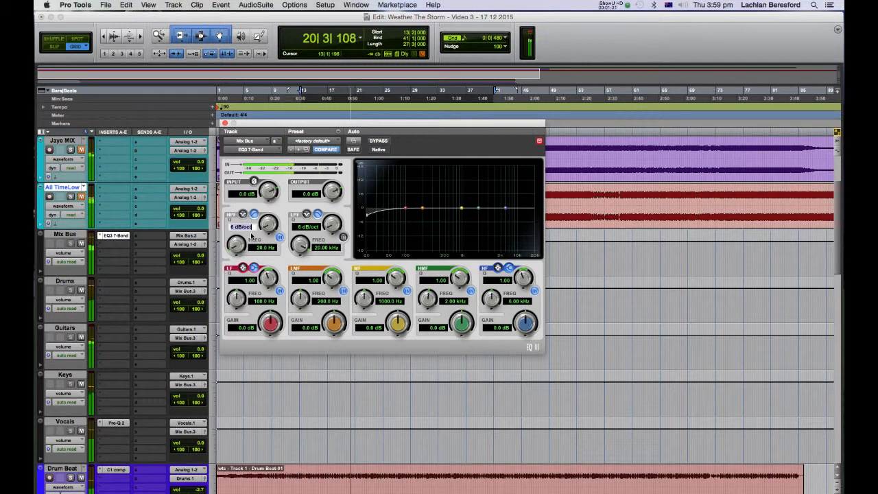
{"action": "type", "text": "12"}
{"action": "key", "text": "Return"}
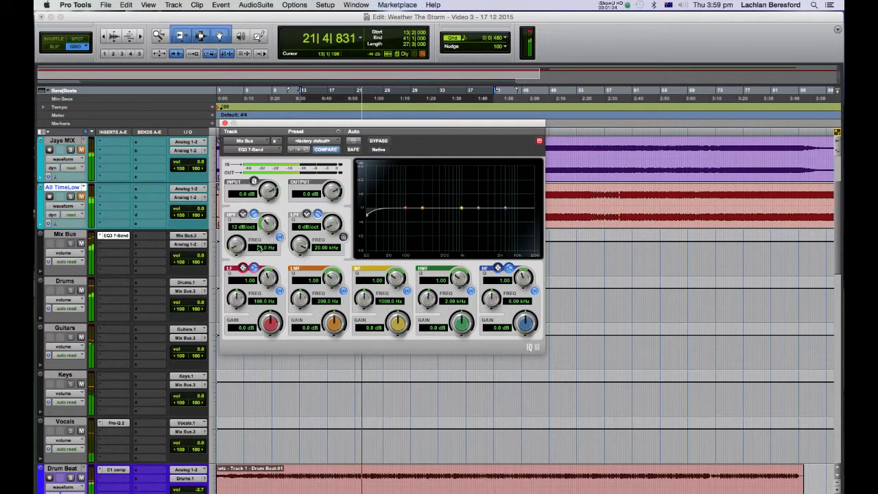
{"action": "mouse_move", "coordinate": [241, 241]}
{"action": "left_mouse_down"}
{"action": "mouse_move", "coordinate": [236, 211]}
{"action": "mouse_move", "coordinate": [234, 229]}
{"action": "left_mouse_up"}
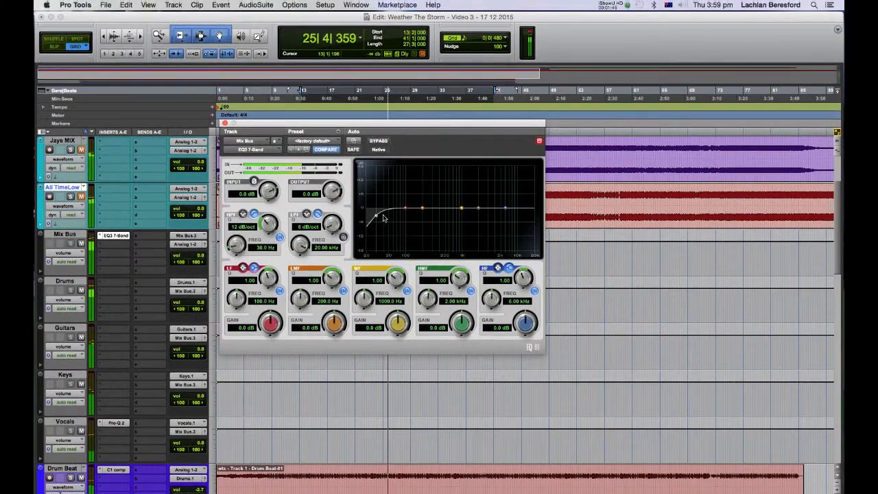
Sweep a low-mid boost to 291.6 Hz, and turn the LMF band into a -1.6 dB cut with a Q of 0.92.
{"action": "left_click_drag", "start_coordinate": [423, 212], "coordinate": [432, 190]}
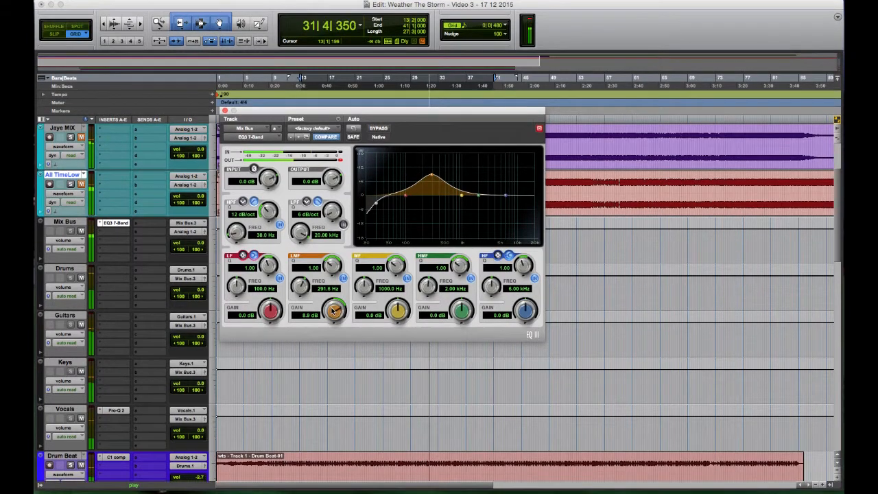
{"action": "scroll", "coordinate": [334, 311], "scroll_direction": "down", "scroll_amount": 10}
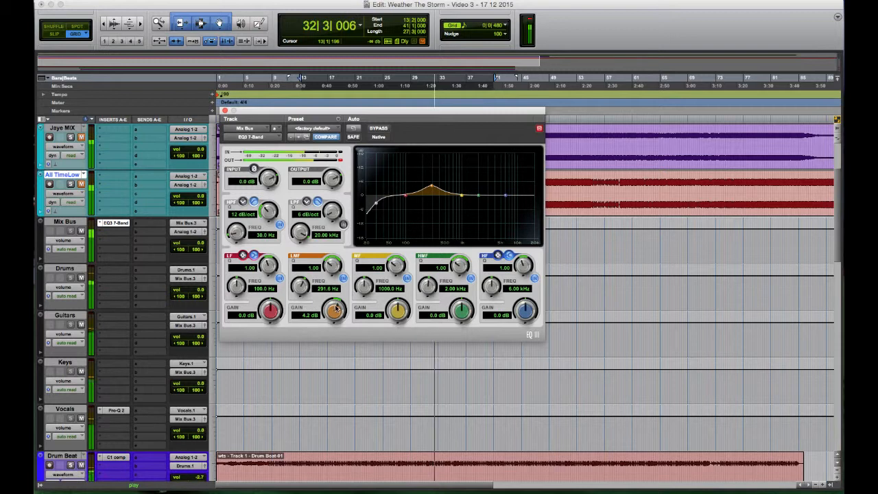
{"action": "scroll", "coordinate": [335, 311], "scroll_direction": "down", "scroll_amount": 6}
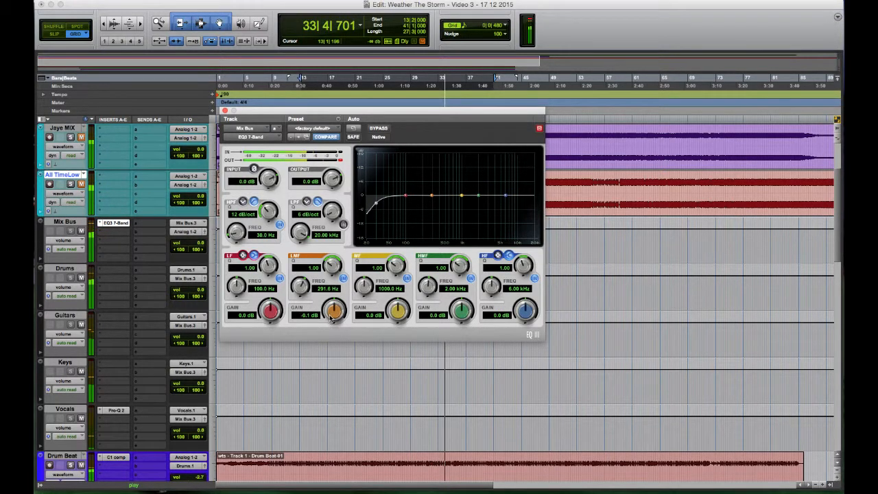
{"action": "scroll", "coordinate": [336, 309], "scroll_direction": "down", "scroll_amount": 5}
{"action": "scroll", "coordinate": [336, 310], "scroll_direction": "down", "scroll_amount": 2}
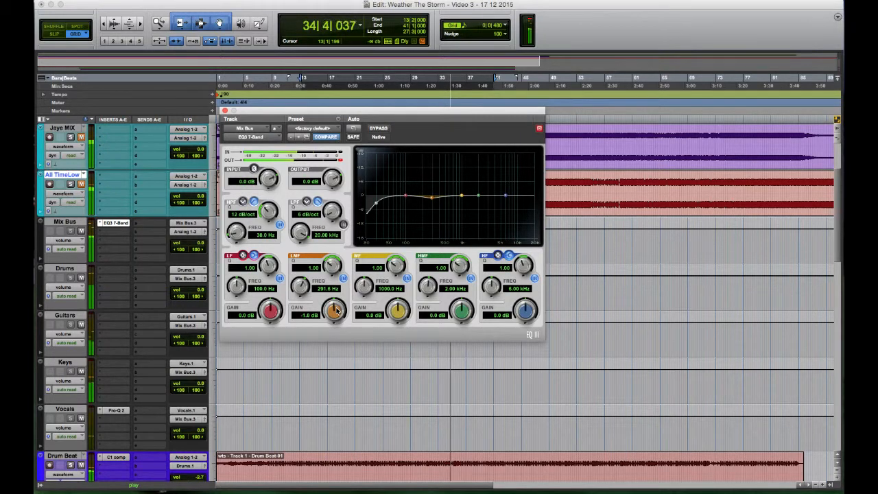
{"action": "scroll", "coordinate": [335, 310], "scroll_direction": "down", "scroll_amount": 2}
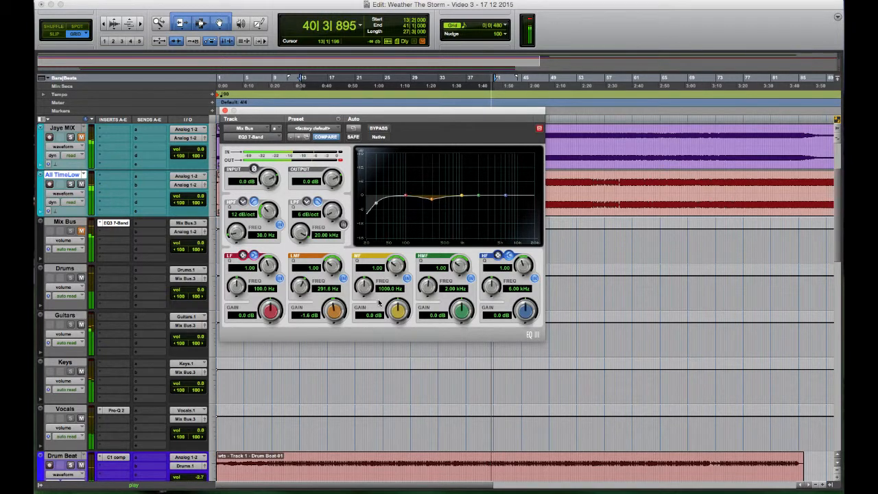
{"action": "key", "text": "space"}
{"action": "key", "text": "space"}
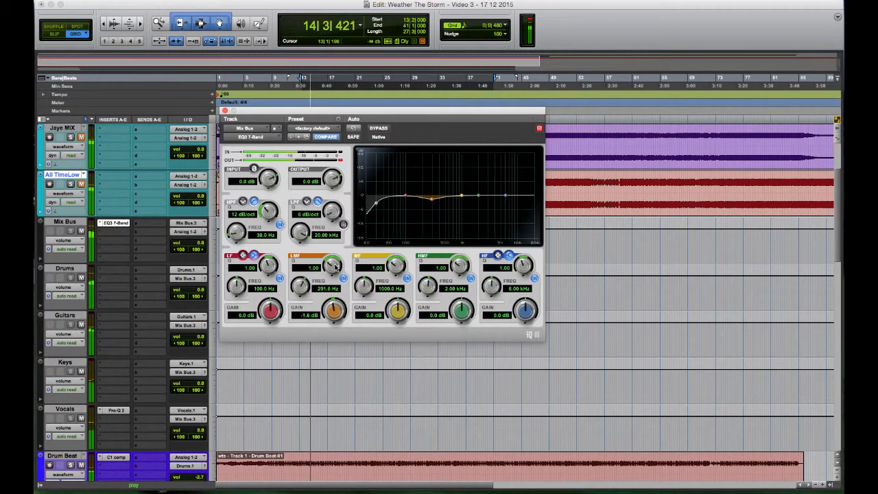
{"action": "left_click_drag", "start_coordinate": [336, 266], "coordinate": [335, 273]}
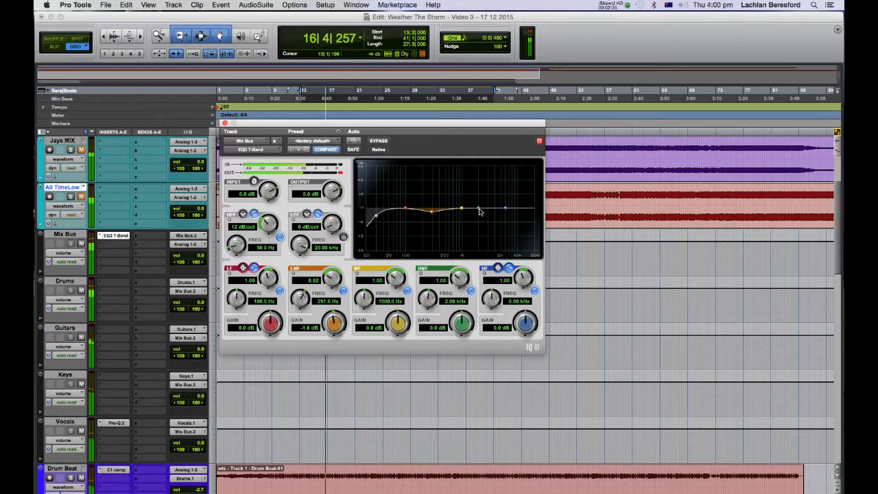
Boost the HMF band by 2.2 dB at 2.04 kHz with Q 0.51, and the HF band by 0.5 dB at 5.96 kHz.
{"action": "mouse_move", "coordinate": [478, 208]}
{"action": "left_mouse_down"}
{"action": "mouse_move", "coordinate": [473, 192]}
{"action": "mouse_move", "coordinate": [485, 185]}
{"action": "mouse_move", "coordinate": [480, 206]}
{"action": "left_mouse_up"}
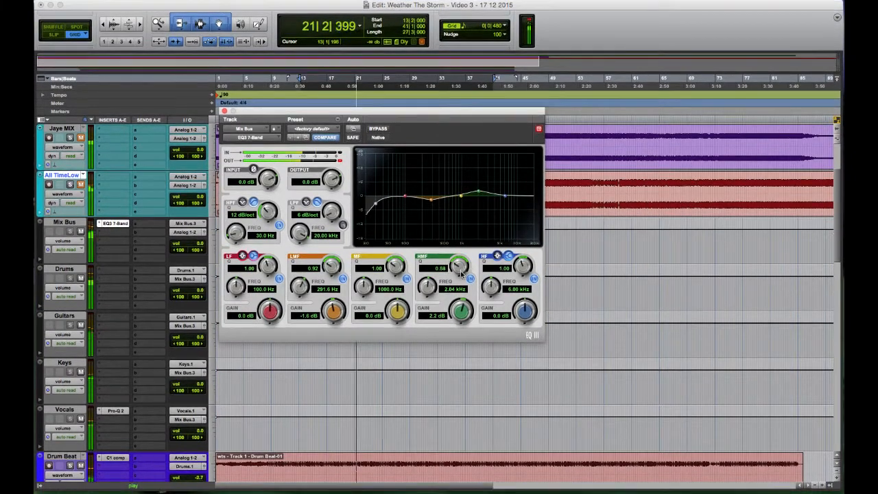
{"action": "left_click_drag", "start_coordinate": [461, 273], "coordinate": [465, 308]}
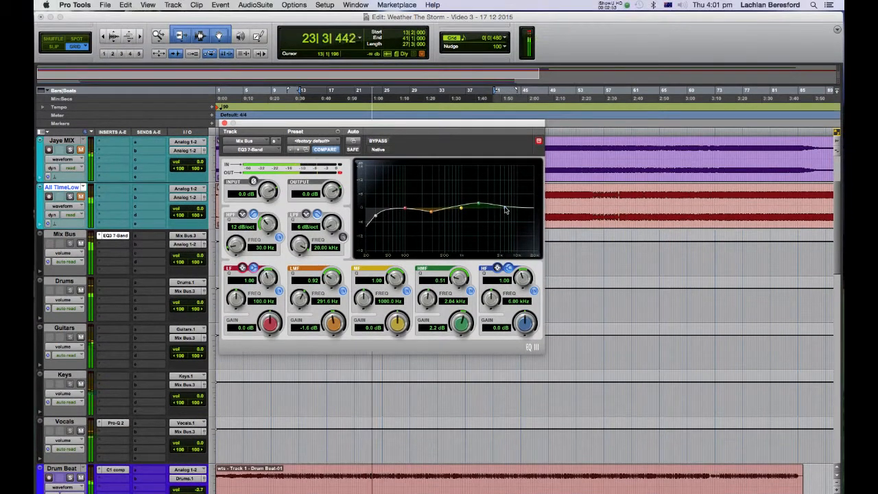
{"action": "mouse_move", "coordinate": [506, 209]}
{"action": "left_mouse_down"}
{"action": "mouse_move", "coordinate": [500, 197]}
{"action": "mouse_move", "coordinate": [504, 210]}
{"action": "left_mouse_up"}
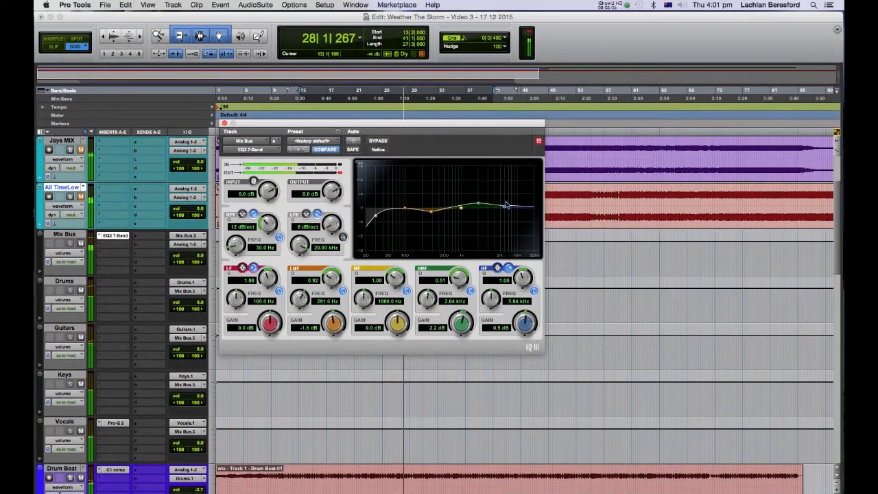
{"action": "left_click_drag", "start_coordinate": [504, 209], "coordinate": [505, 210]}
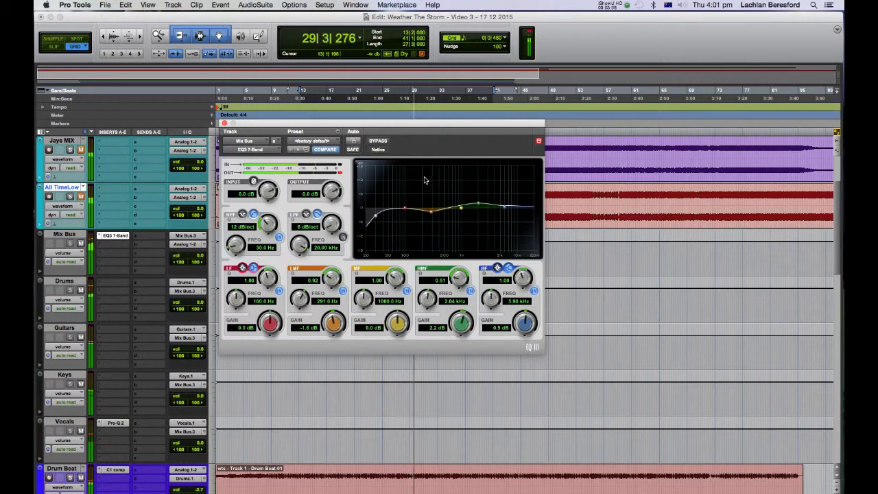
Compare the mix with the Mix Bus EQ bypassed and active several times, ending with it active and playback stopped.
{"action": "left_click", "coordinate": [378, 141]}
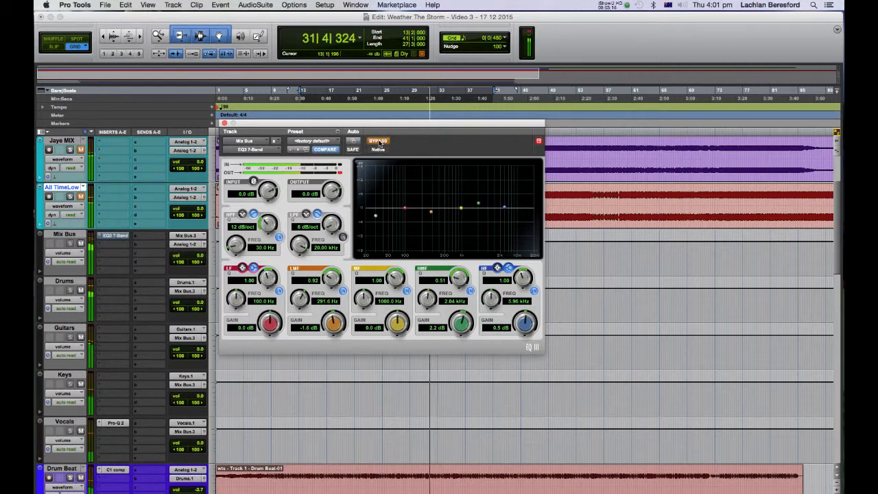
{"action": "left_click", "coordinate": [379, 141]}
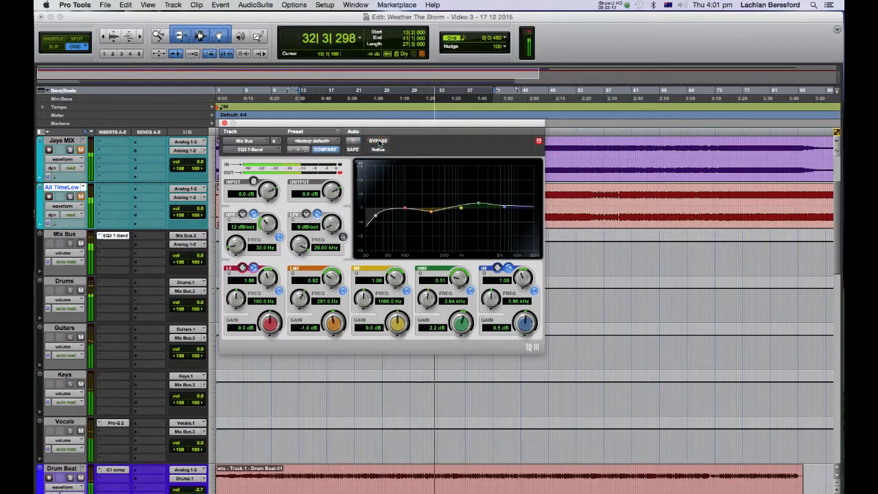
{"action": "left_click", "coordinate": [378, 141]}
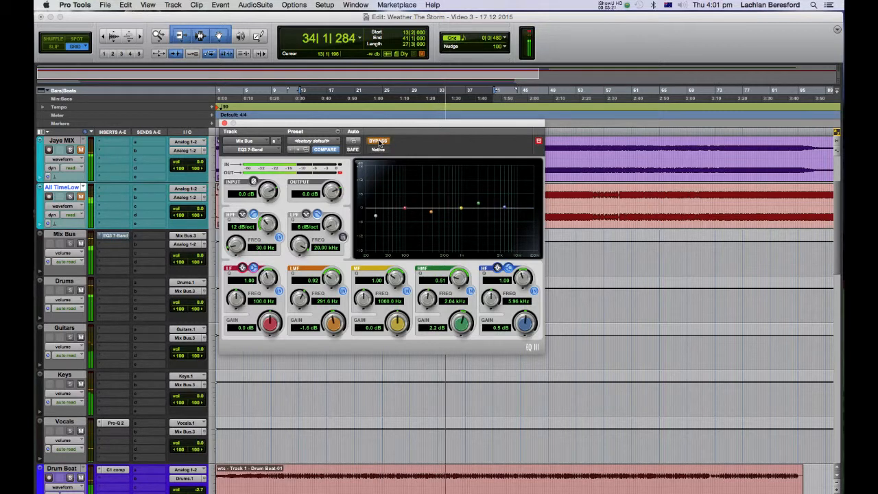
{"action": "left_click", "coordinate": [379, 142]}
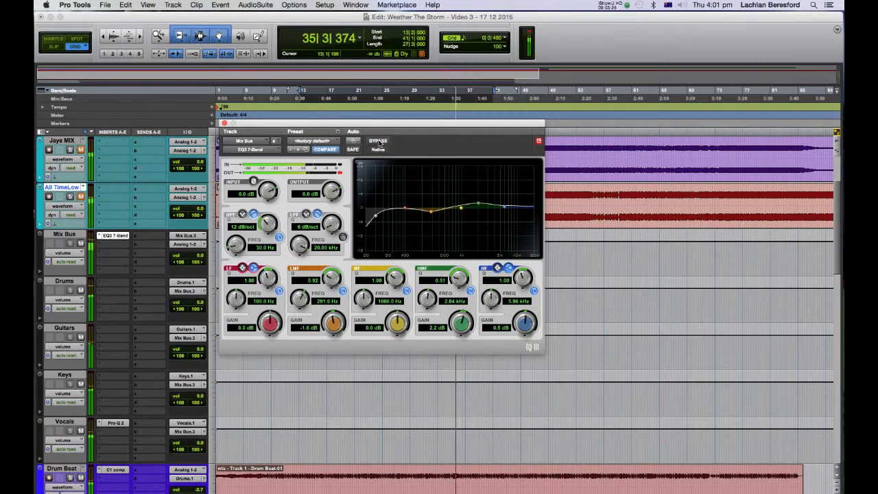
{"action": "left_click", "coordinate": [378, 142]}
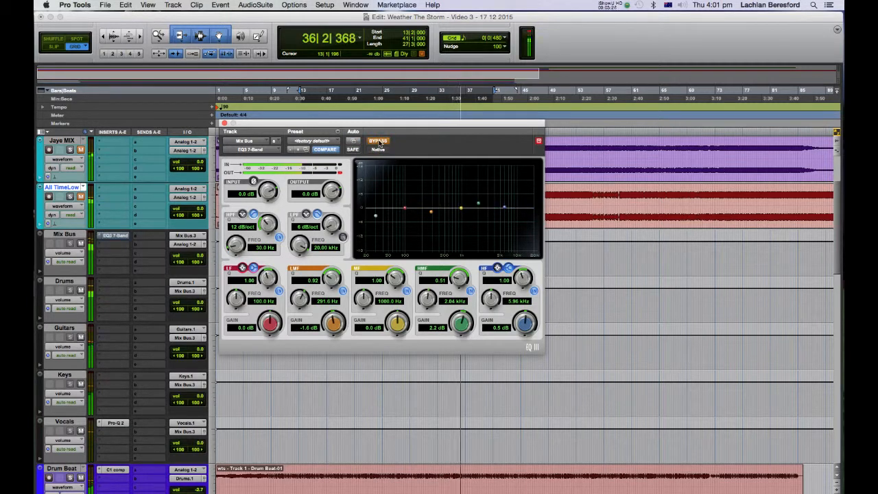
{"action": "left_click", "coordinate": [379, 142]}
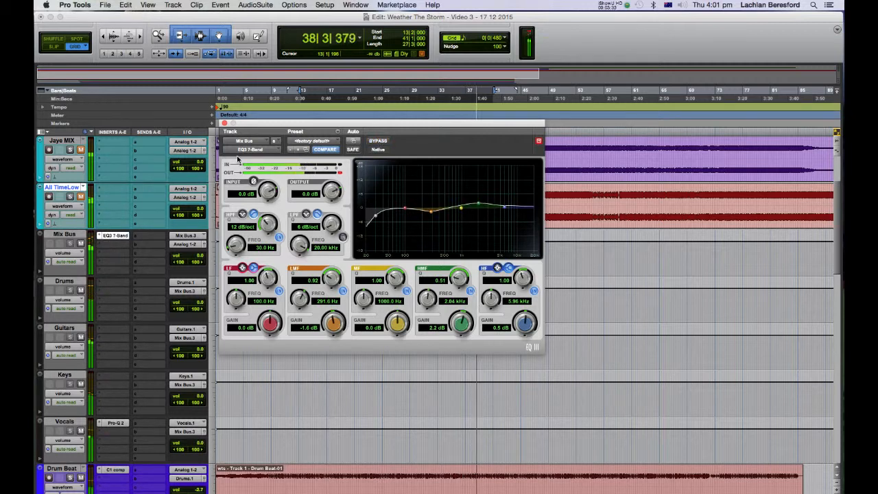
{"action": "key", "text": "space"}
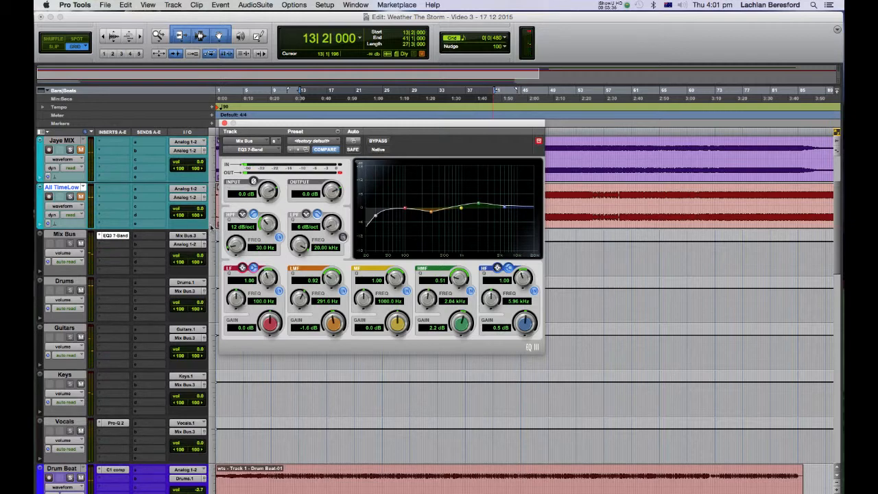
Insert the stereo C1 comp in the Mix Bus's second insert slot, below the EQ.
{"action": "left_click", "coordinate": [108, 244]}
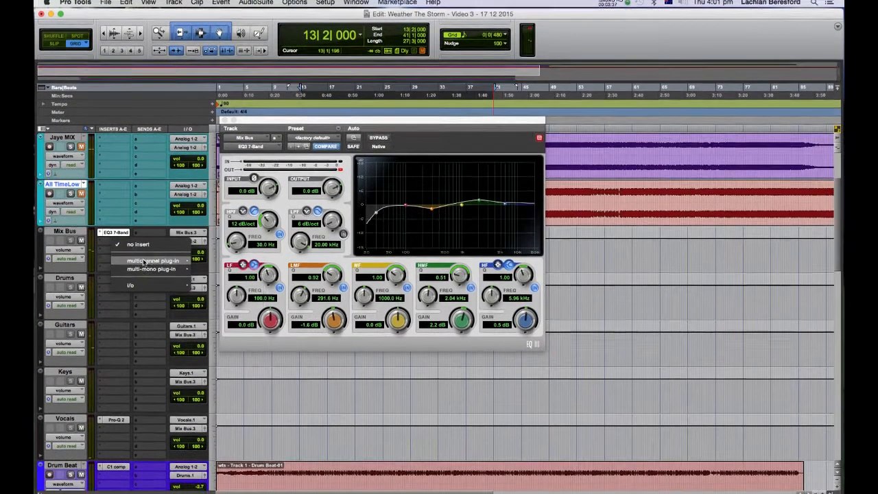
{"action": "mouse_move", "coordinate": [153, 264]}
{"action": "mouse_move", "coordinate": [221, 265]}
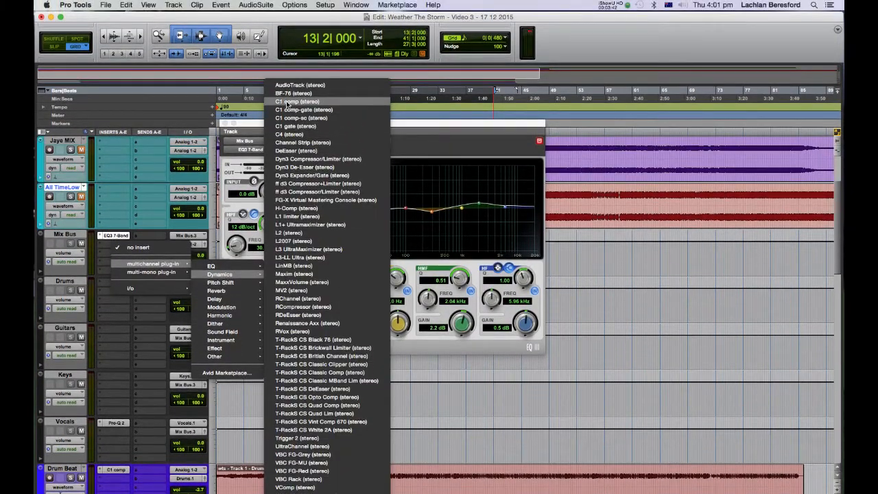
{"action": "left_click", "coordinate": [287, 102]}
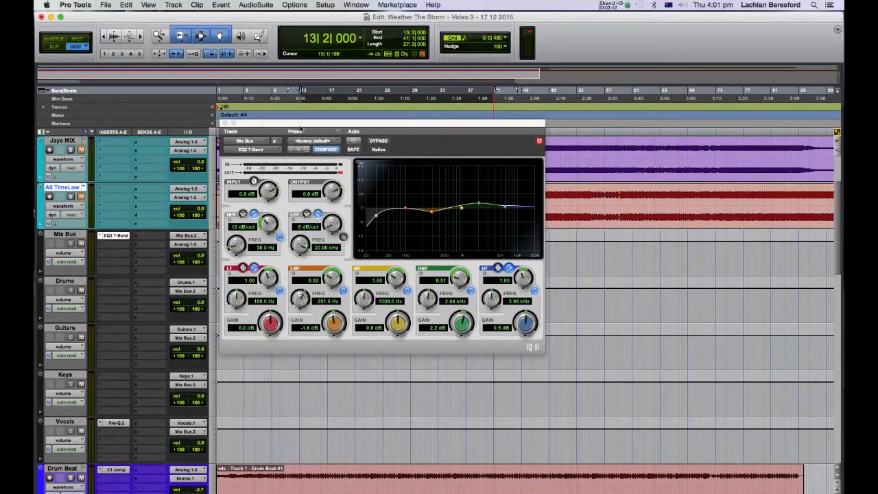
During playback, set the C1 compressor's threshold to about -19.6 and its ratio to about 4.23:1.
{"action": "key", "text": "space"}
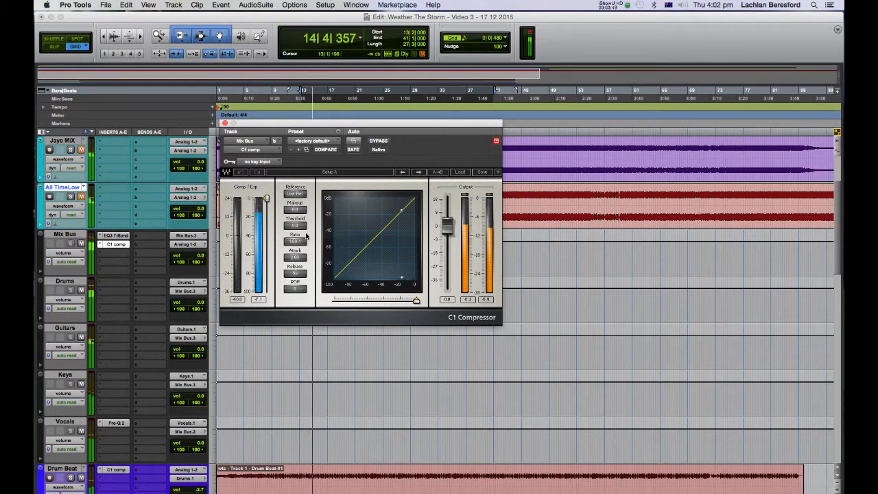
{"action": "left_click_drag", "start_coordinate": [266, 199], "coordinate": [266, 222]}
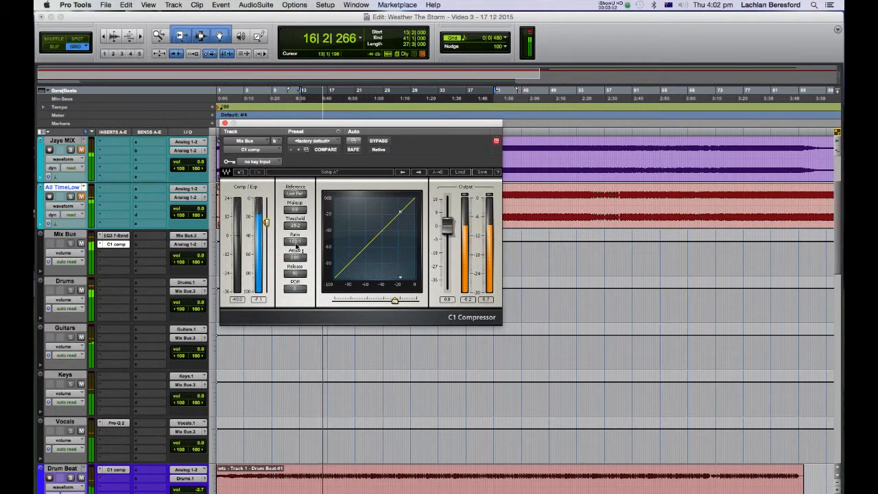
{"action": "left_click", "coordinate": [295, 243]}
{"action": "left_click_drag", "start_coordinate": [296, 242], "coordinate": [267, 216]}
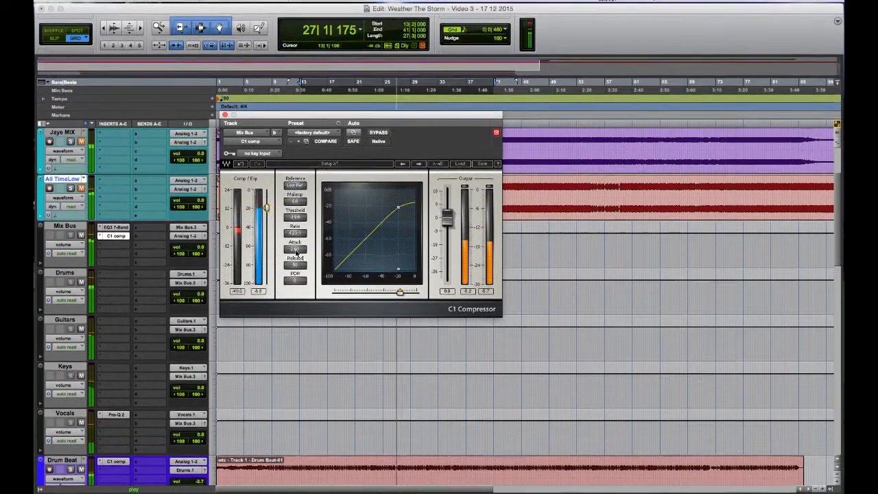
During playback, set the C1 compressor's attack to about 21.43 and its release to about 159.
{"action": "left_click", "coordinate": [296, 252]}
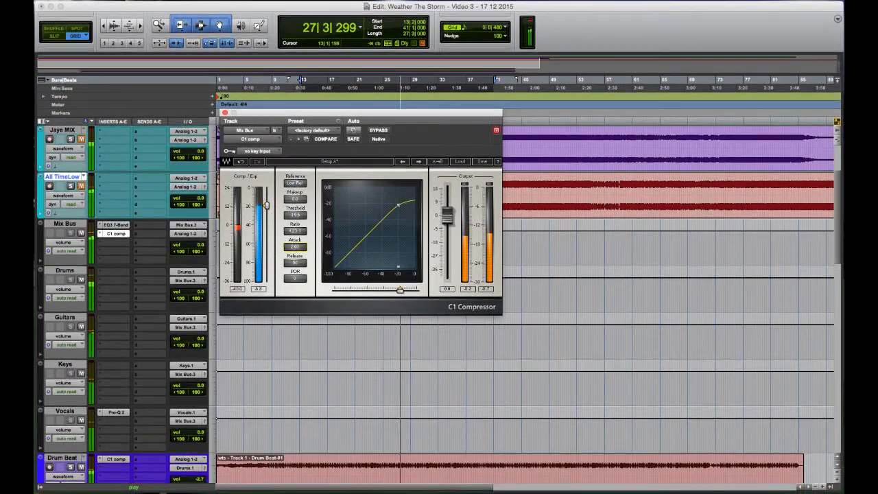
{"action": "left_click_drag", "start_coordinate": [295, 246], "coordinate": [295, 209]}
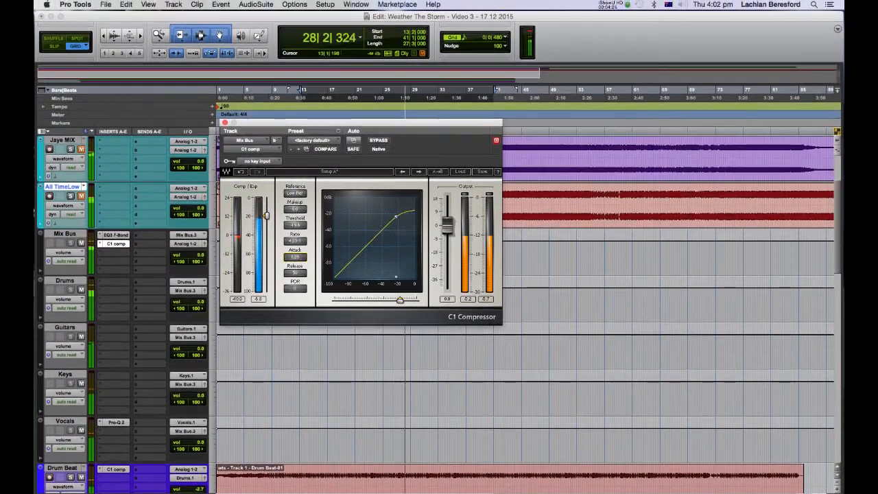
{"action": "left_click_drag", "start_coordinate": [295, 256], "coordinate": [295, 248]}
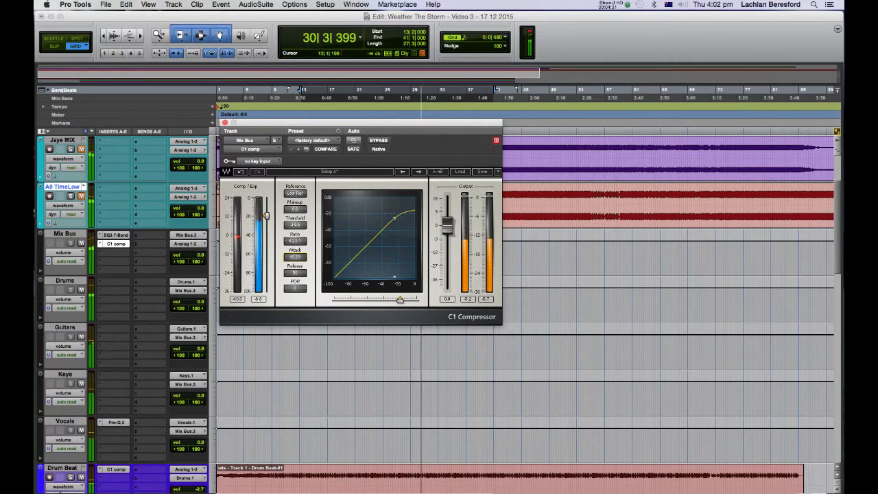
{"action": "left_click_drag", "start_coordinate": [295, 257], "coordinate": [295, 259]}
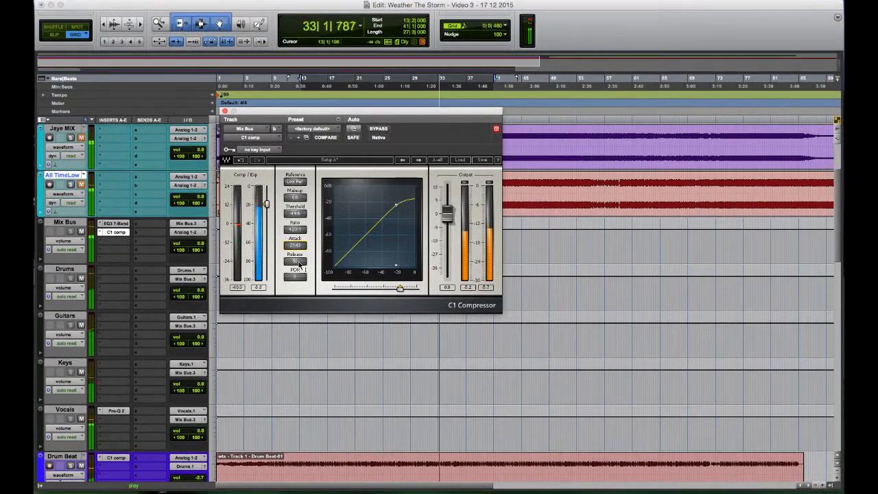
{"action": "left_click", "coordinate": [299, 262]}
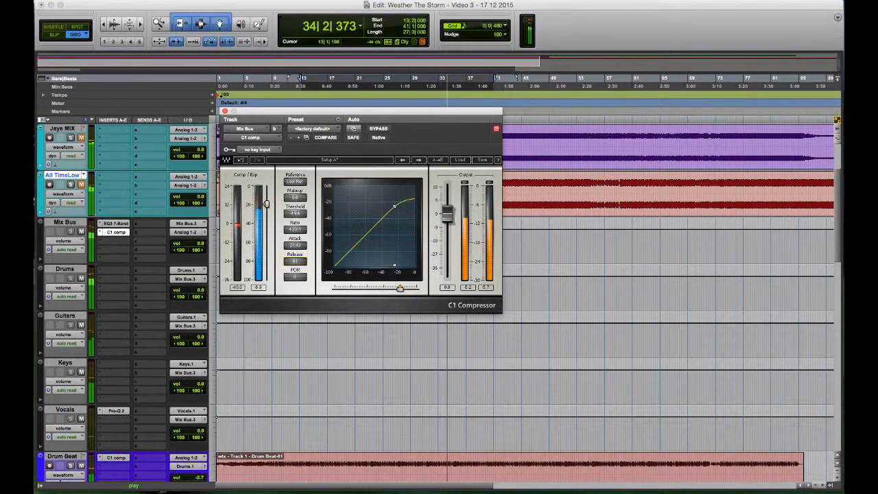
{"action": "mouse_move", "coordinate": [295, 261]}
{"action": "left_mouse_down"}
{"action": "mouse_move", "coordinate": [295, 246]}
{"action": "mouse_move", "coordinate": [295, 266]}
{"action": "left_mouse_up"}
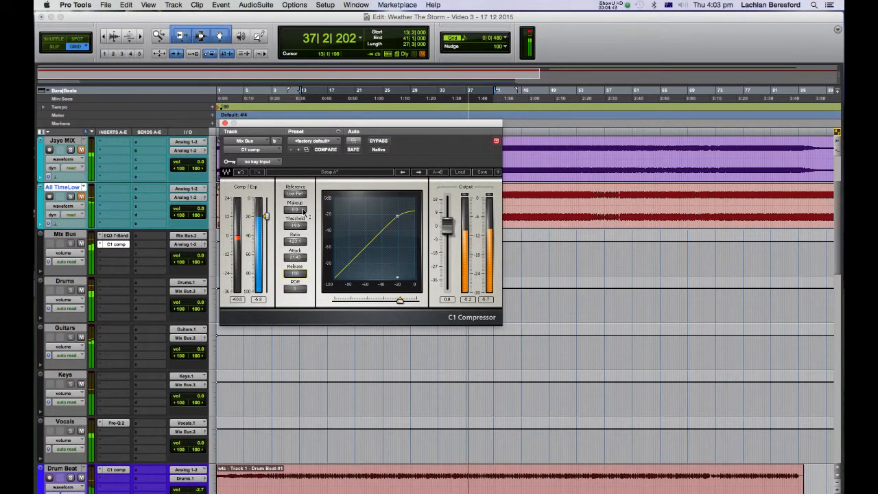
Raise the C1 compressor's makeup gain to about 1.9 while comparing the mix with the compressor bypassed and active.
{"action": "left_click", "coordinate": [377, 141]}
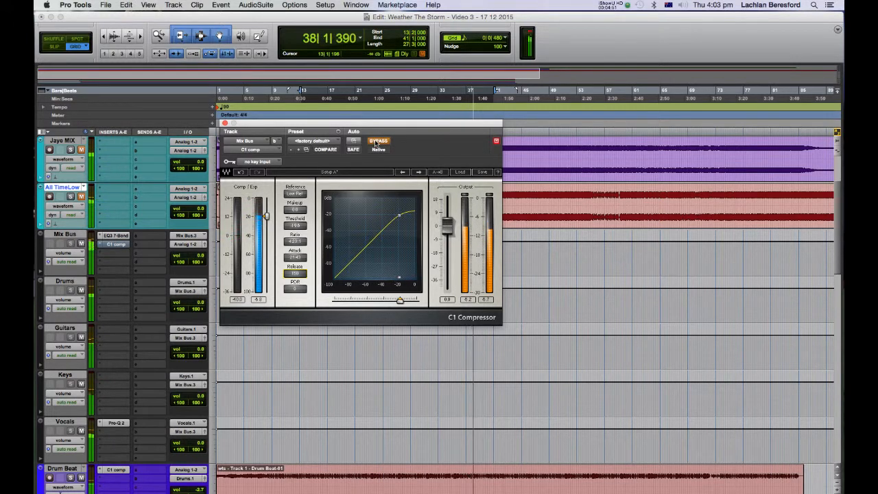
{"action": "left_click", "coordinate": [378, 141]}
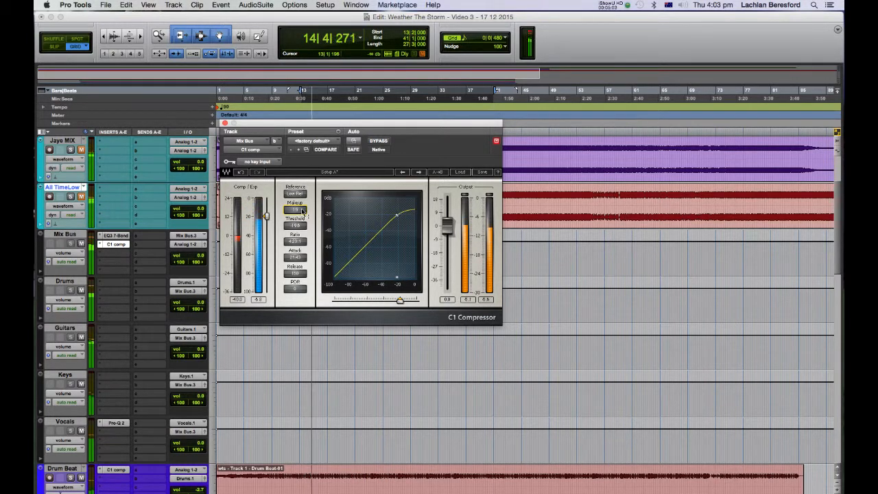
{"action": "left_click", "coordinate": [379, 142]}
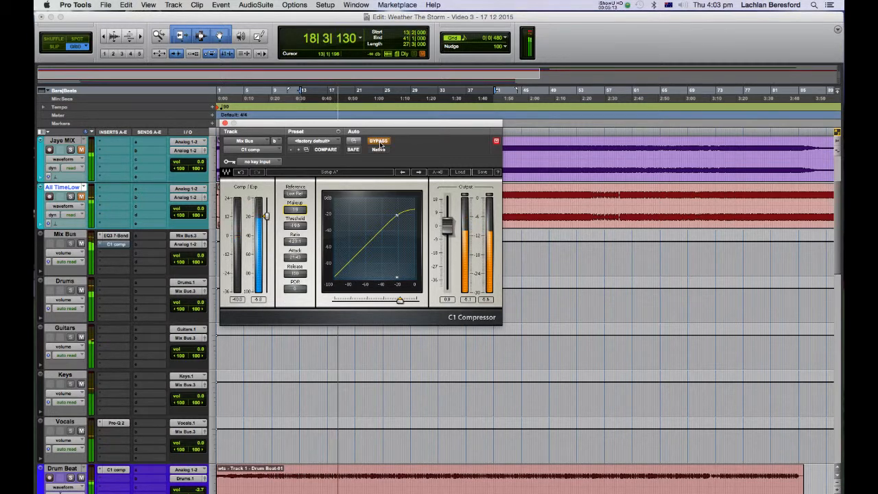
{"action": "left_click", "coordinate": [378, 141]}
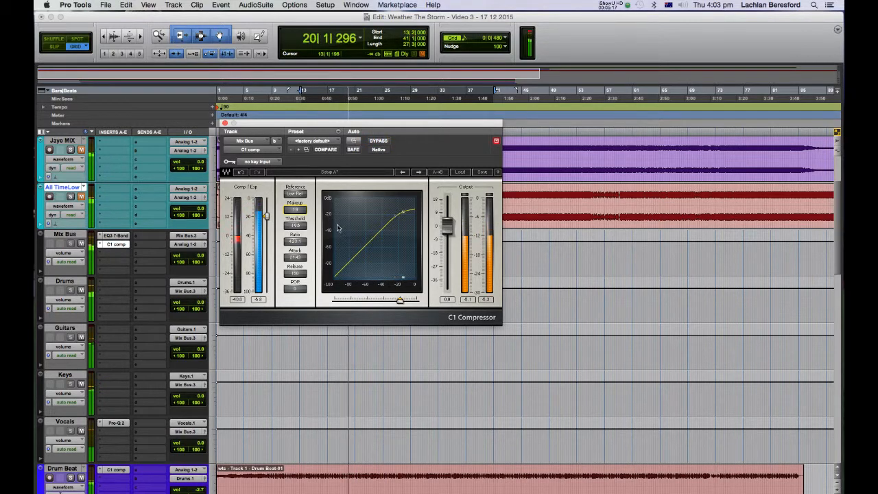
Set the C1 release to about 132 and threshold to about -18.9, comparing the mix bypassed and active and leaving the compressor active.
{"action": "left_click_drag", "start_coordinate": [296, 272], "coordinate": [296, 287]}
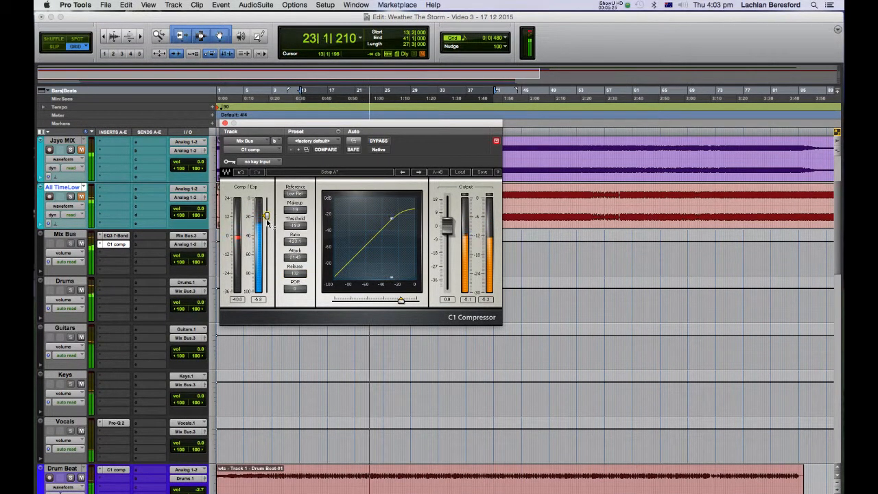
{"action": "left_click", "coordinate": [377, 141]}
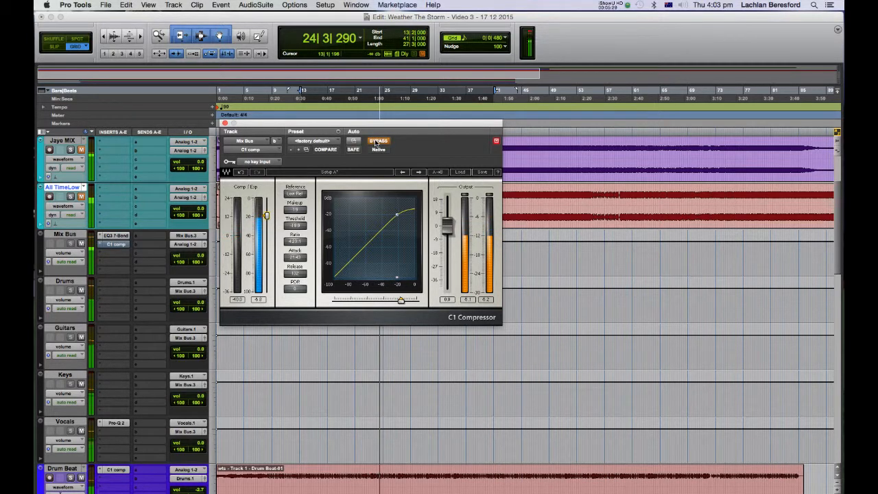
{"action": "left_click", "coordinate": [374, 141]}
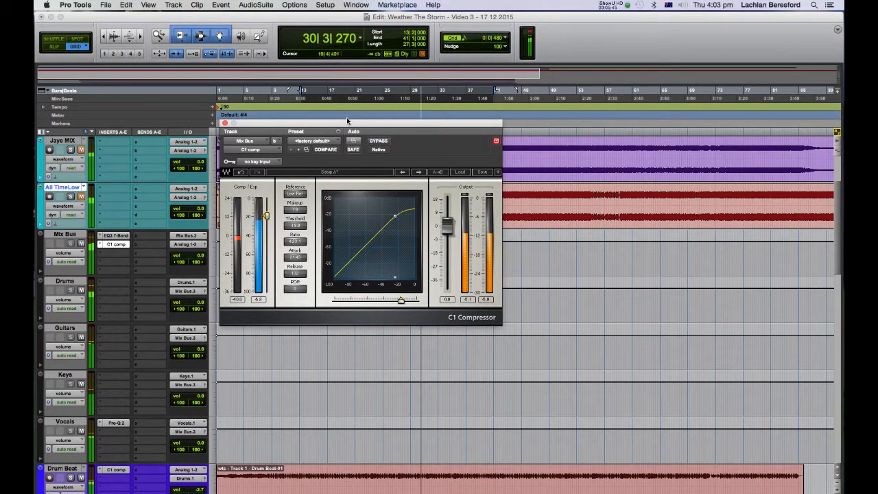
{"action": "left_click", "coordinate": [376, 141]}
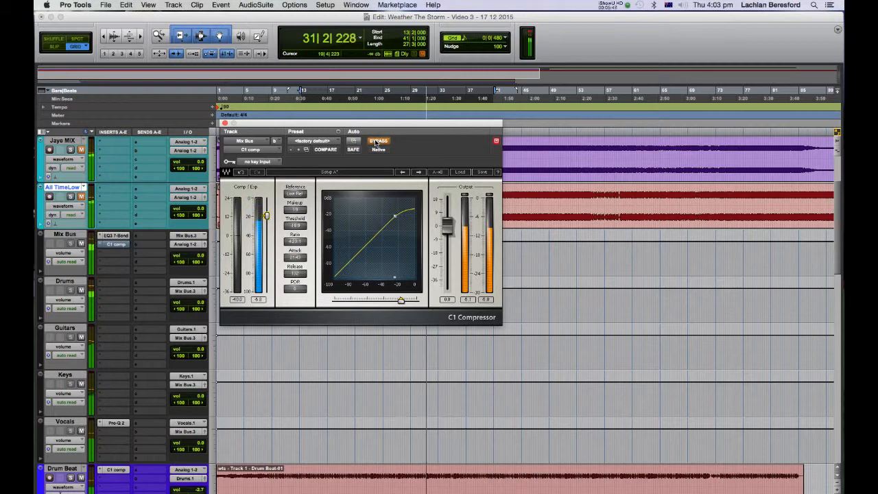
{"action": "left_click", "coordinate": [115, 245], "text": "super"}
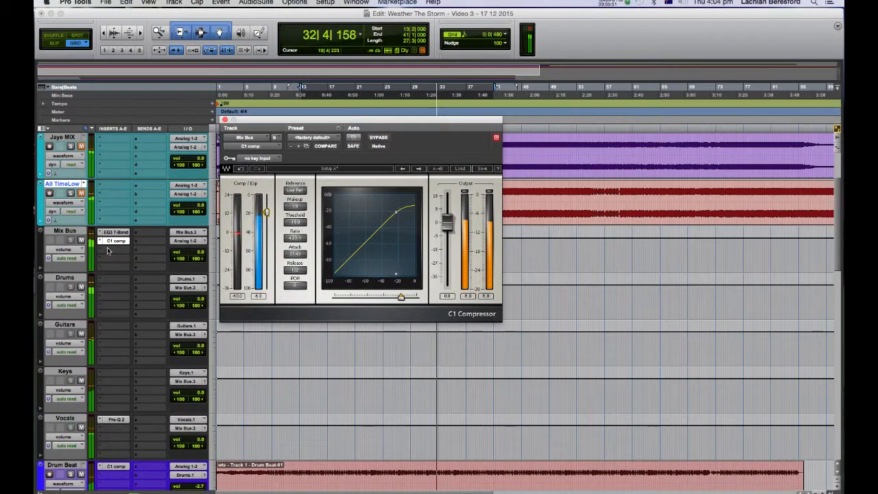
Stop playback and insert the stereo Virtual Tape Machines plug-in in the Mix Bus's third insert slot, below the C1 comp.
{"action": "left_click", "coordinate": [107, 248]}
{"action": "mouse_move", "coordinate": [138, 270]}
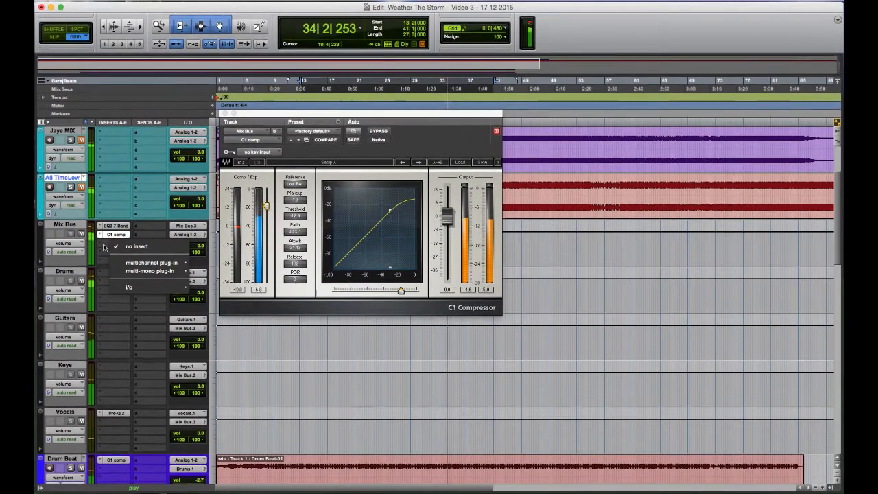
{"action": "left_click", "coordinate": [104, 247]}
{"action": "key", "text": "space"}
{"action": "left_click", "coordinate": [107, 247]}
{"action": "mouse_move", "coordinate": [143, 265]}
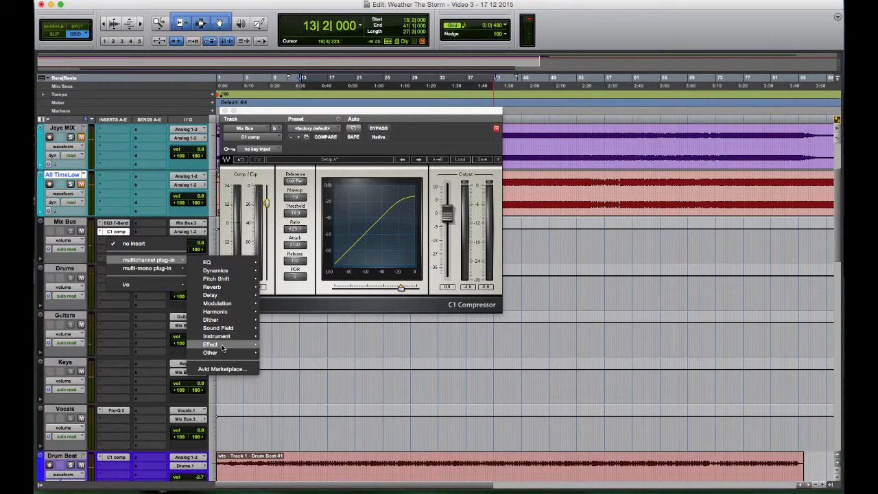
{"action": "mouse_move", "coordinate": [223, 340]}
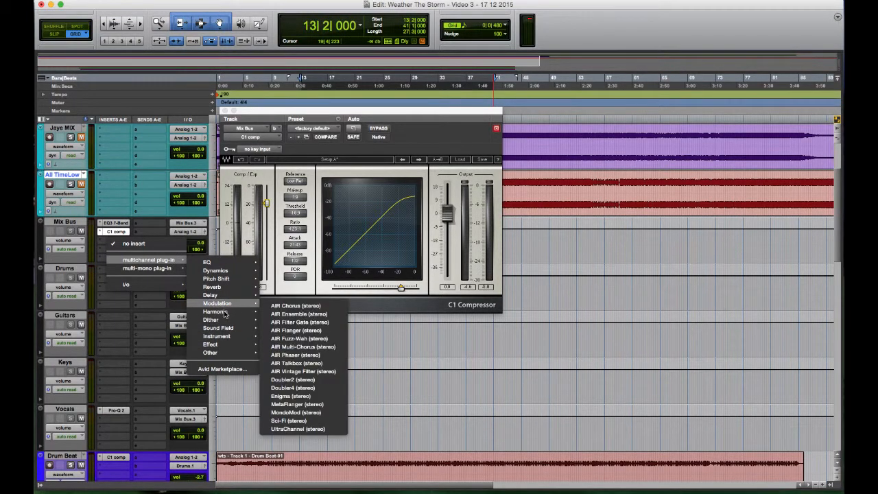
{"action": "mouse_move", "coordinate": [226, 313]}
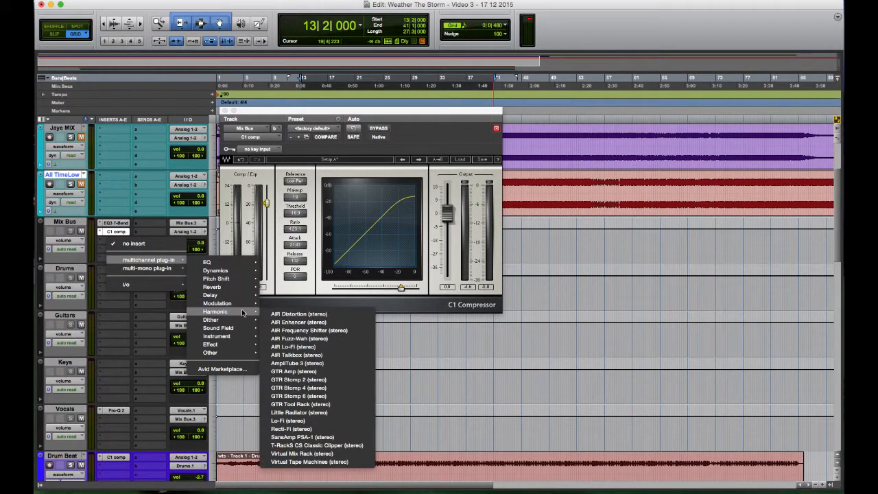
{"action": "left_click", "coordinate": [304, 464]}
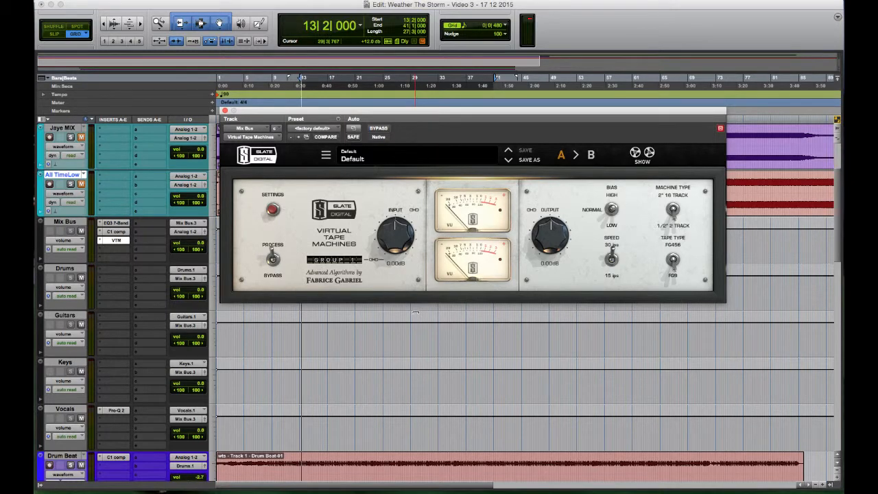
Start playback and set the Virtual Tape Machines speed to 15 ips and tape type to FG456.
{"action": "key", "text": "space"}
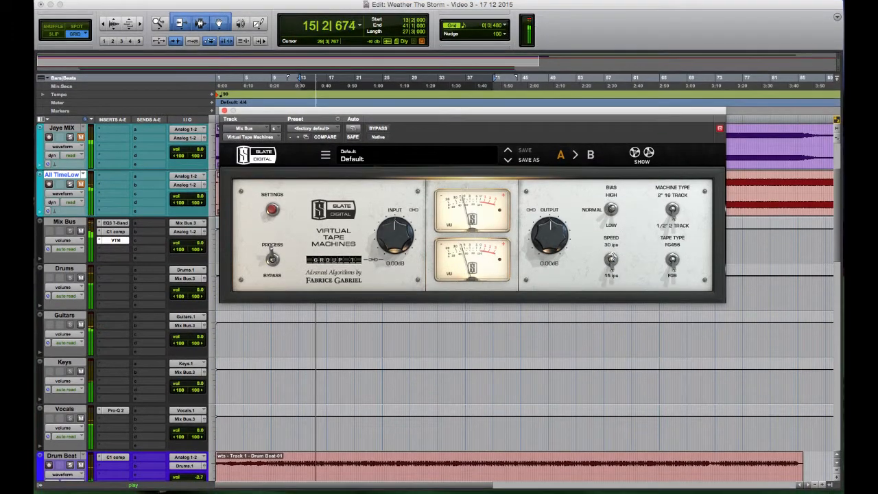
{"action": "left_click", "coordinate": [613, 258]}
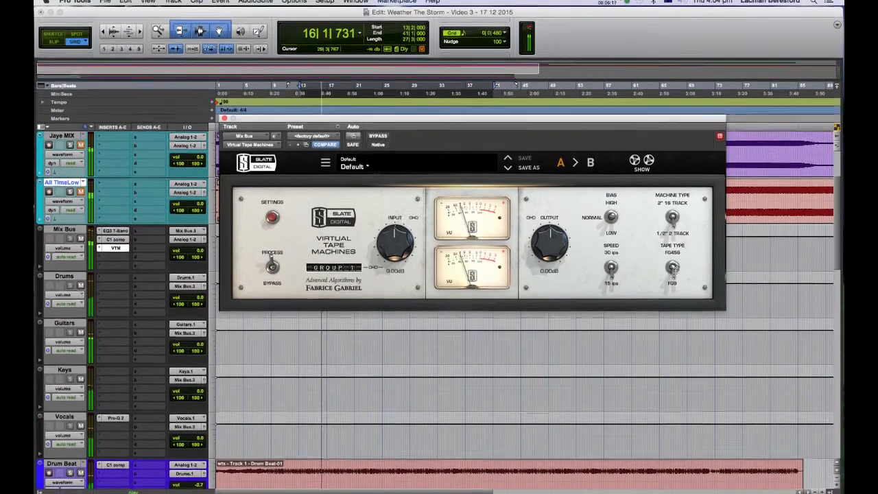
{"action": "left_click", "coordinate": [672, 269]}
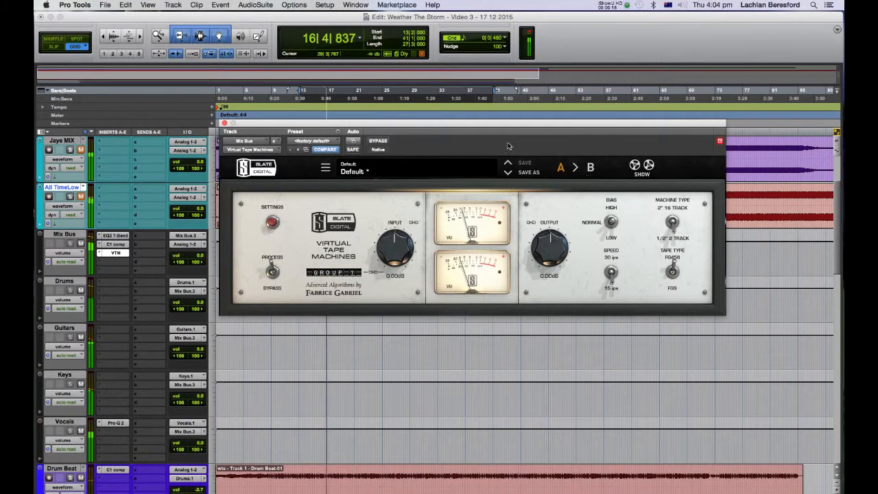
Compare the mix with the tape plug-in bypassed and active, and lower its output to about -1.35 dB.
{"action": "left_click", "coordinate": [377, 141]}
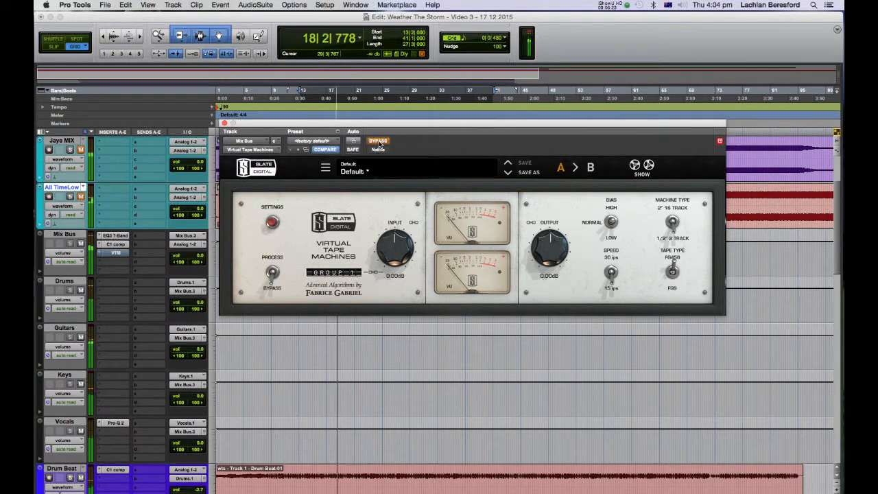
{"action": "left_click", "coordinate": [377, 141]}
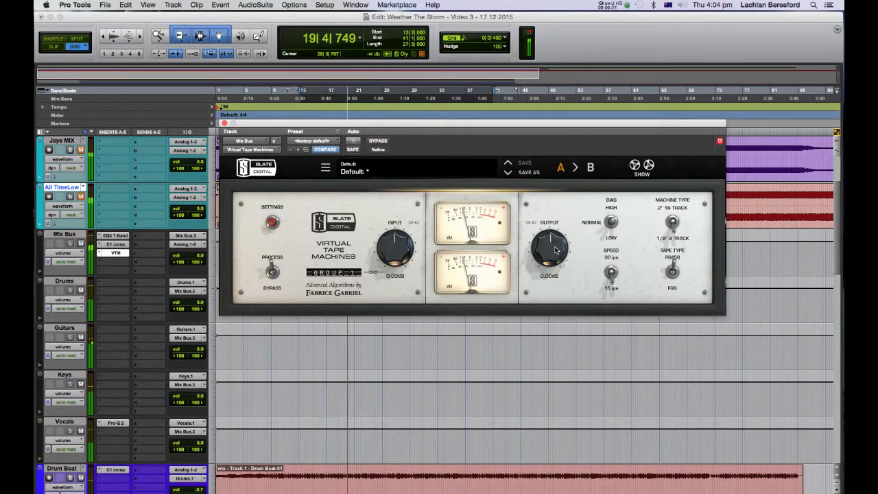
{"action": "scroll", "coordinate": [555, 250], "scroll_direction": "down", "scroll_amount": 3}
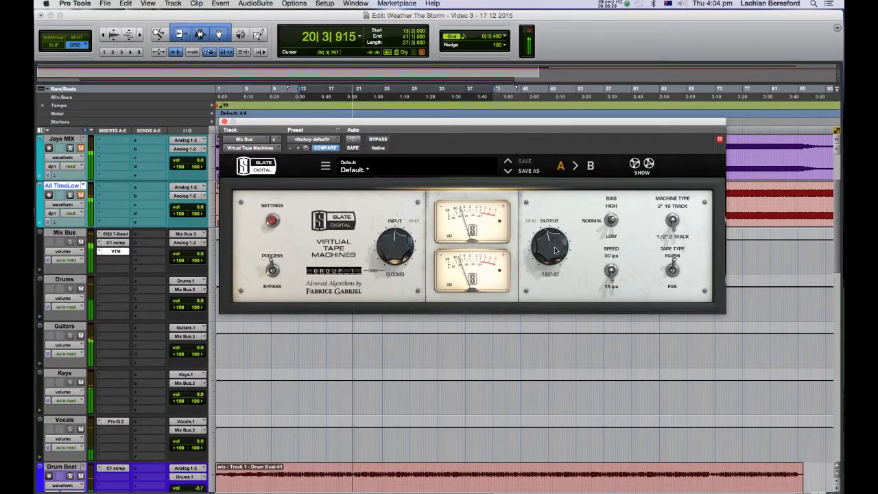
{"action": "scroll", "coordinate": [556, 250], "scroll_direction": "up", "scroll_amount": 1}
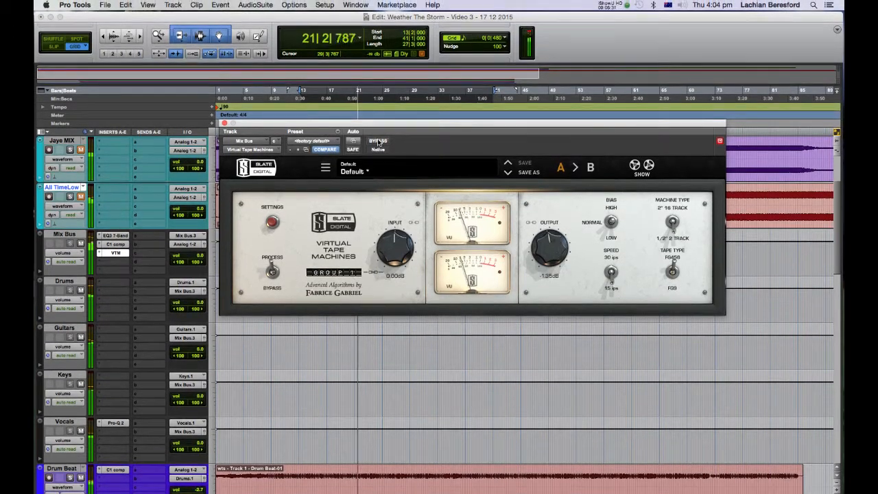
Compare the mix with the tape plug-in bypassed and active several times during playback, ending with it active.
{"action": "left_click", "coordinate": [378, 142]}
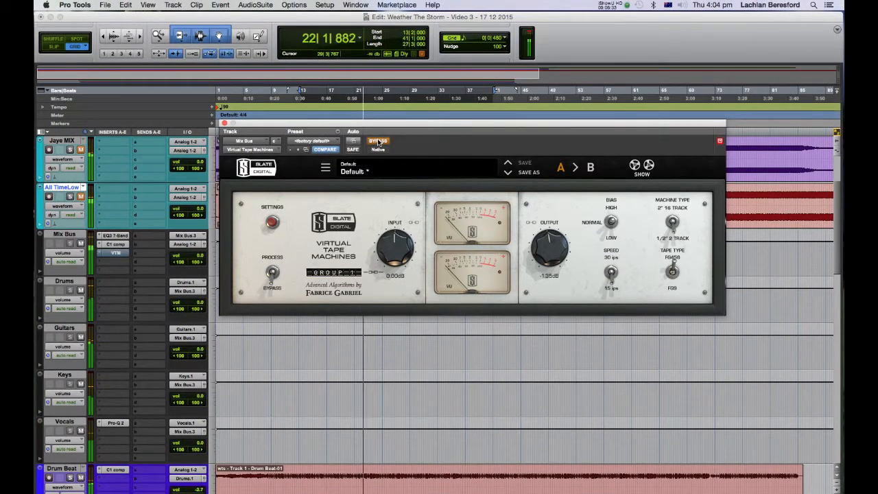
{"action": "left_click", "coordinate": [377, 141]}
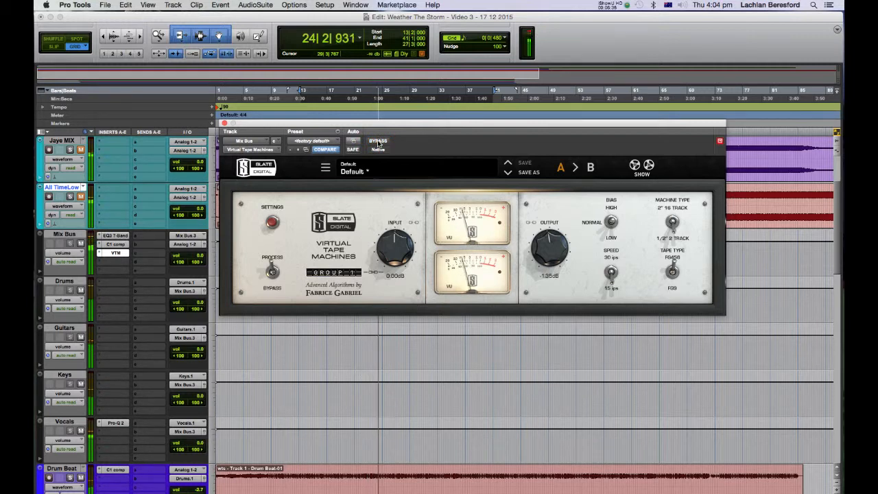
{"action": "left_click", "coordinate": [377, 141]}
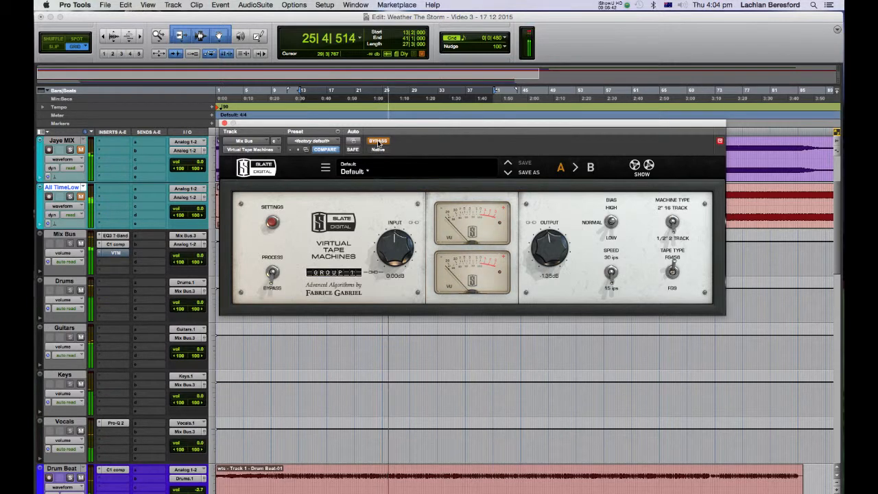
{"action": "left_click", "coordinate": [378, 141]}
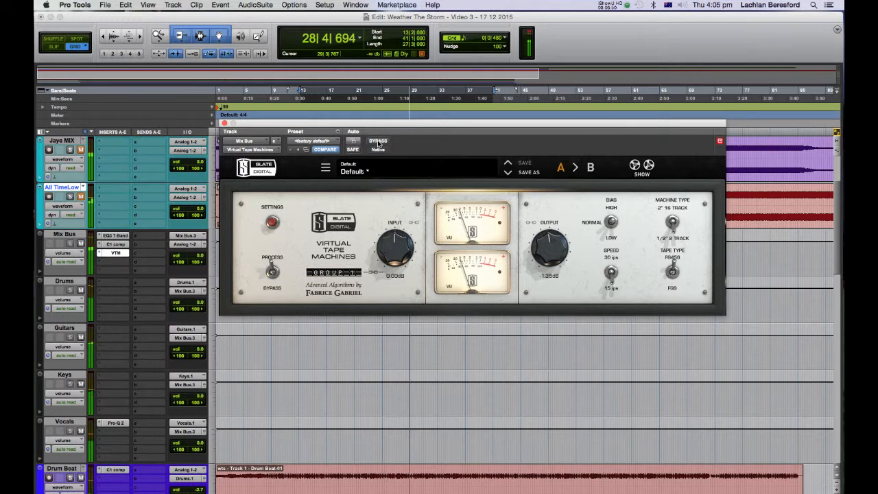
{"action": "left_click", "coordinate": [378, 142]}
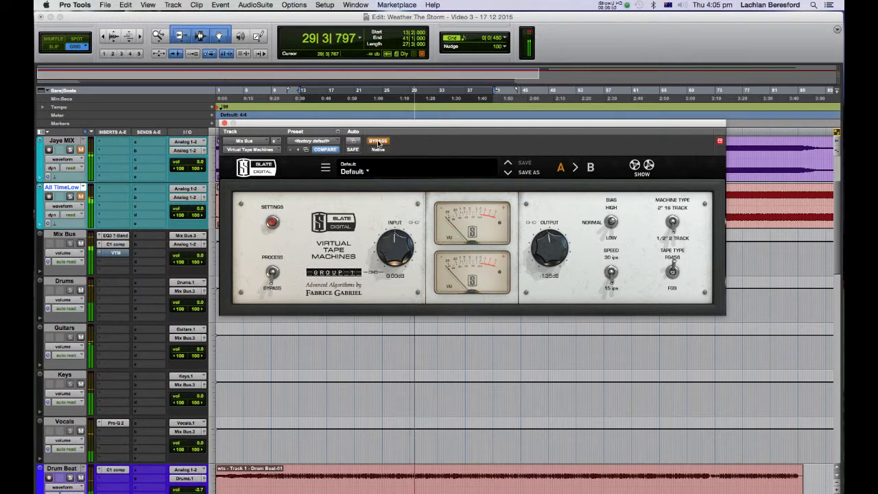
{"action": "left_click", "coordinate": [378, 141]}
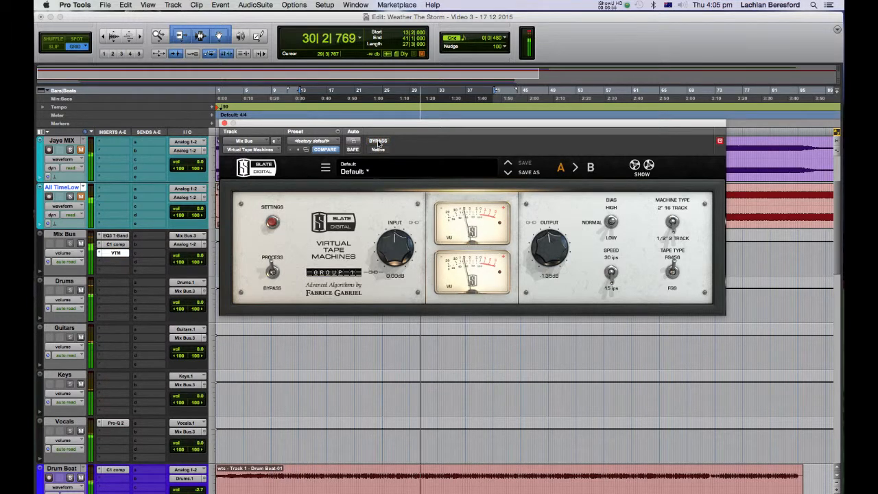
{"action": "left_click", "coordinate": [378, 141]}
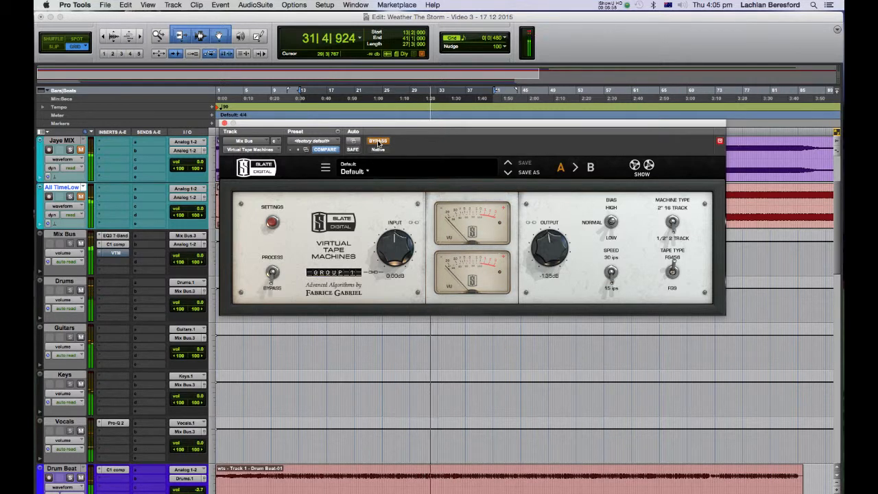
{"action": "left_click", "coordinate": [378, 141]}
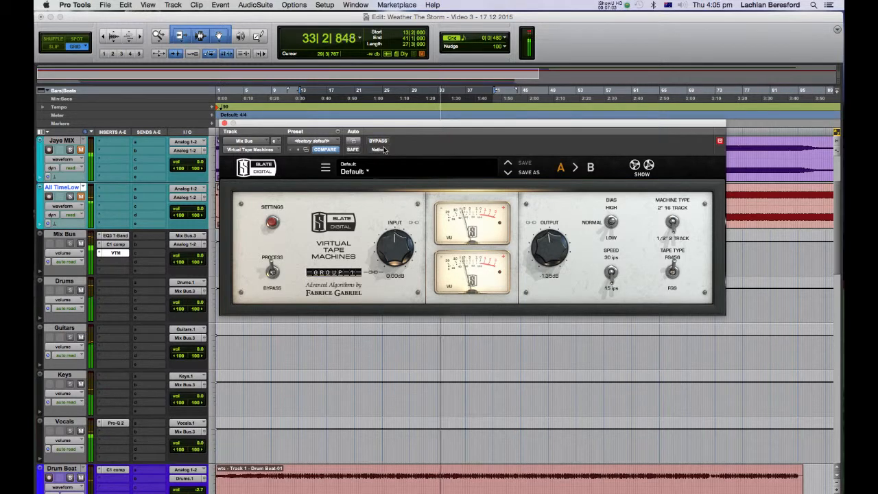
Stop playback, close the tape plug-in, and audition the selected section of the mix from its start.
{"action": "key", "text": "space"}
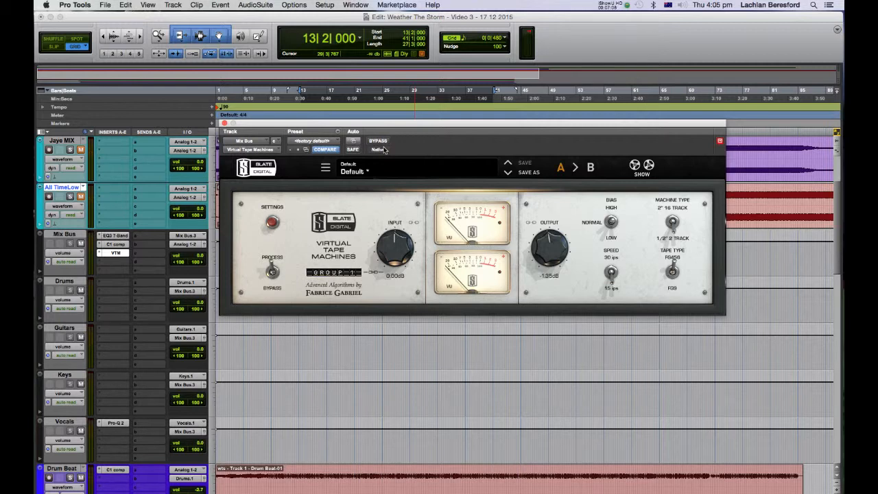
{"action": "left_click", "coordinate": [224, 125]}
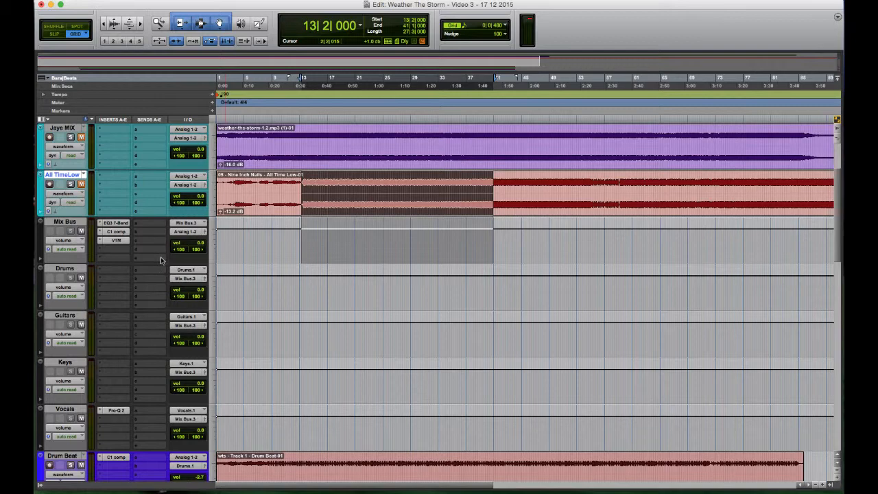
{"action": "key", "text": "space"}
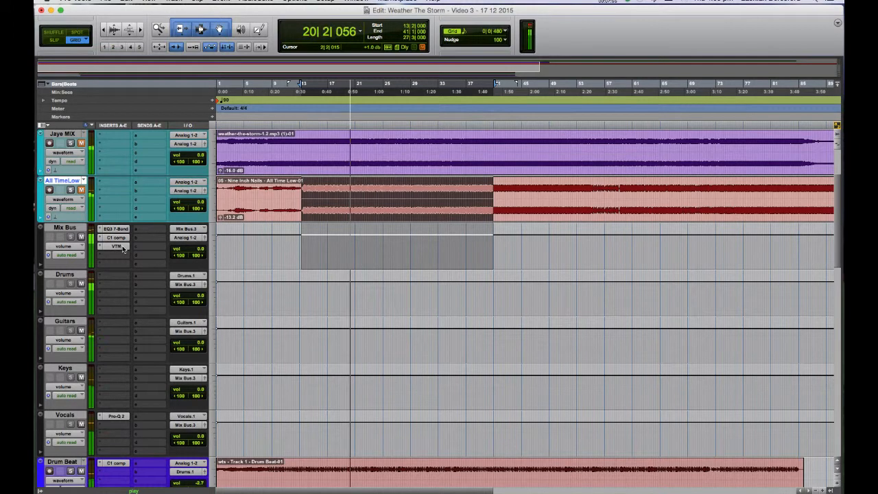
{"action": "key", "text": "space"}
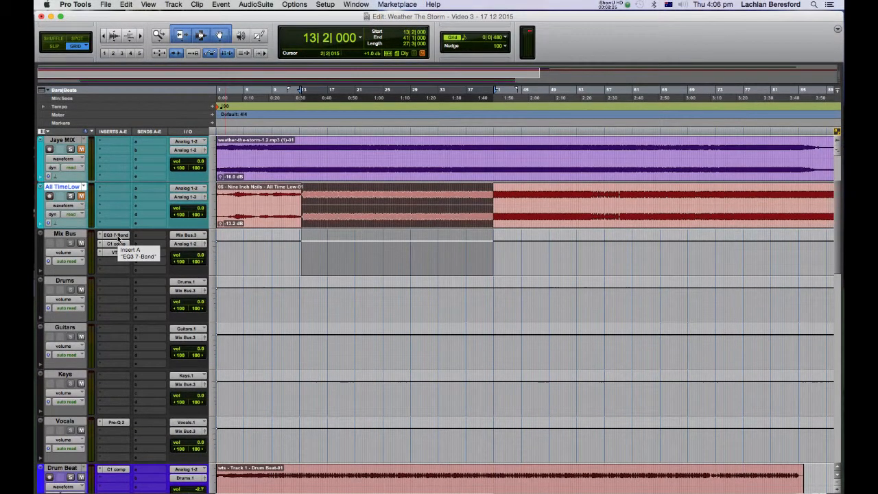
Review the Mix Bus processing chain by examining the EQ3 7-Band, C1 comp and Virtual Tape Machines settings in turn.
{"action": "left_click", "coordinate": [115, 235]}
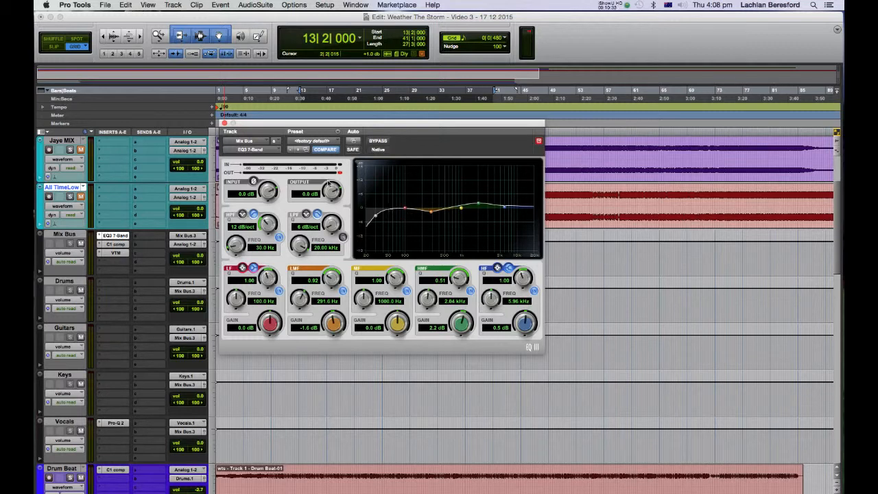
{"action": "left_click", "coordinate": [225, 124]}
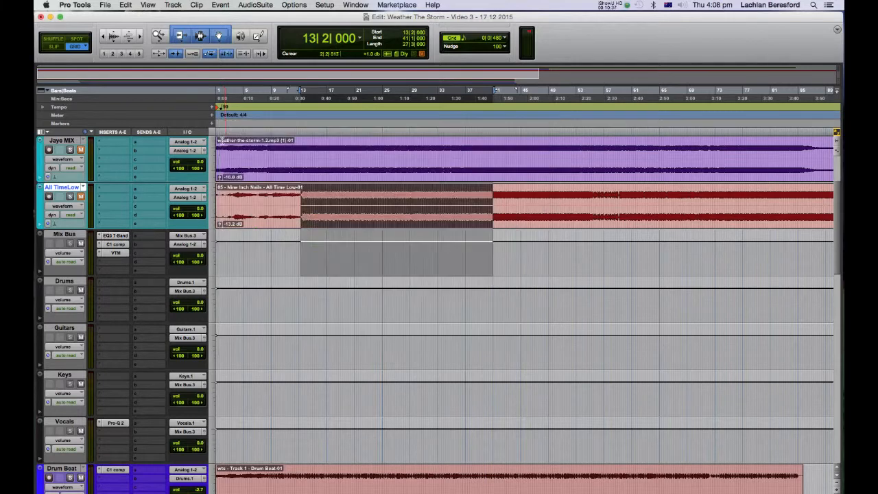
{"action": "left_click", "coordinate": [118, 245]}
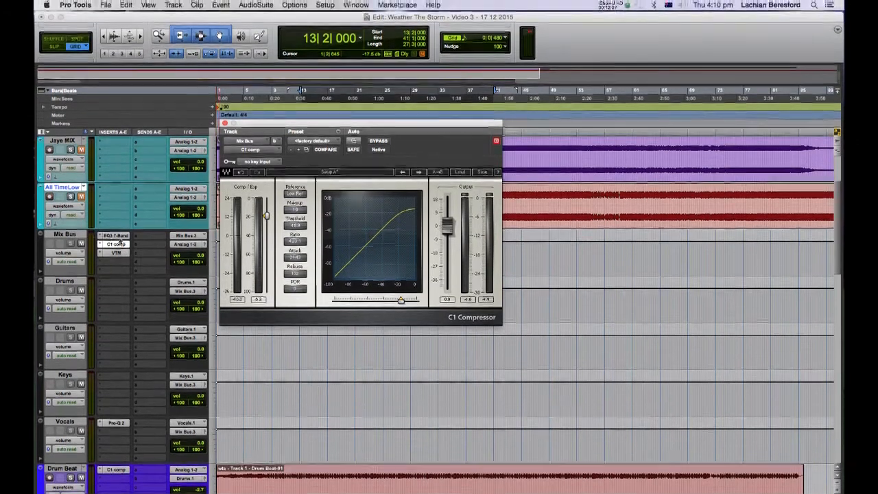
{"action": "left_click", "coordinate": [116, 223]}
{"action": "left_click", "coordinate": [118, 245]}
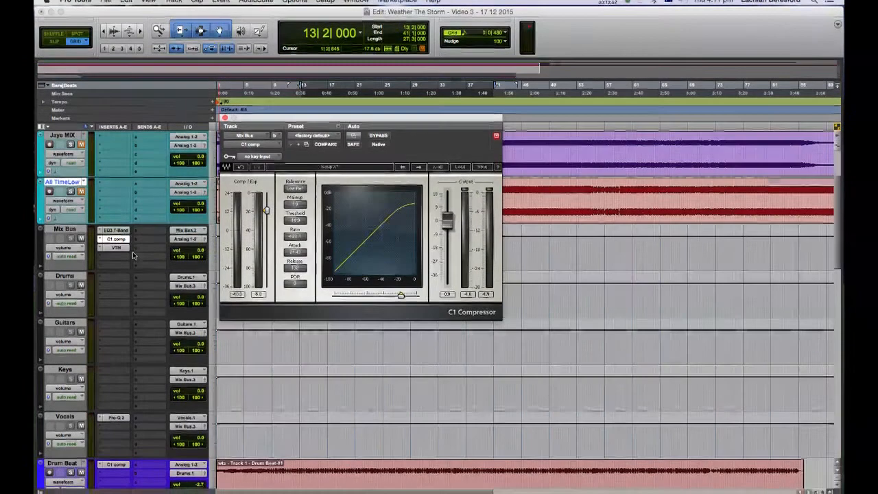
{"action": "left_click", "coordinate": [124, 248]}
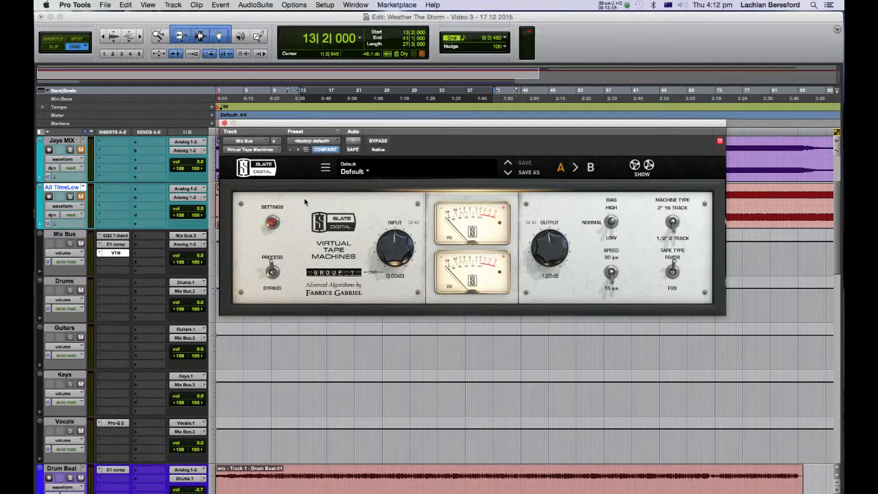
Move the weather-the-storm-1.2.mp3 reference track below All TimeLow, directly above the Mix Bus, and close the tape plug-in.
{"action": "scroll", "coordinate": [203, 218], "scroll_direction": "up", "scroll_amount": 1}
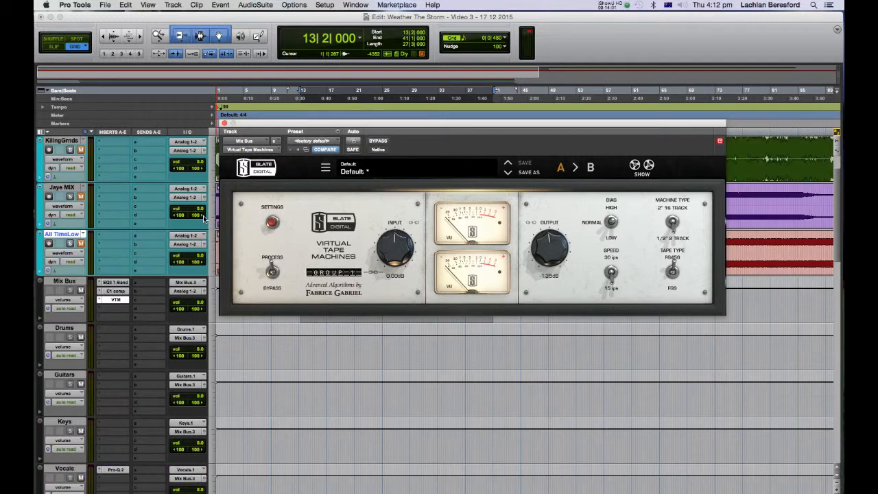
{"action": "scroll", "coordinate": [205, 219], "scroll_direction": "up", "scroll_amount": 1}
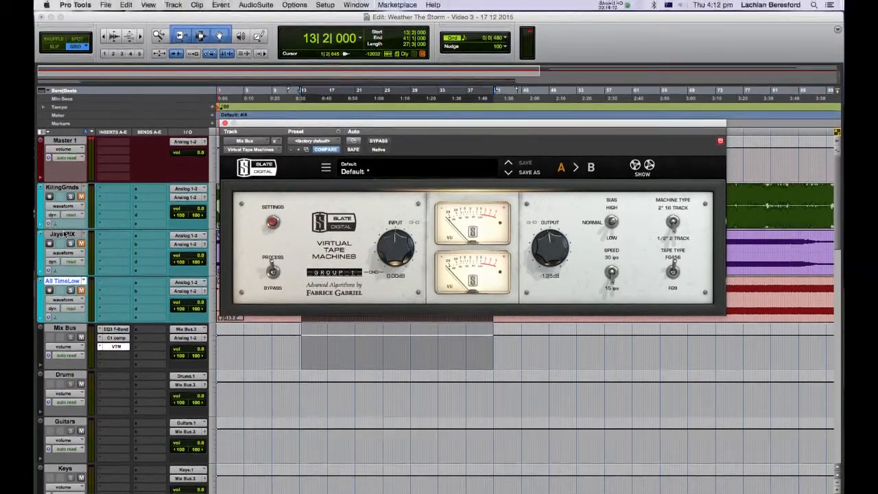
{"action": "left_click", "coordinate": [64, 222]}
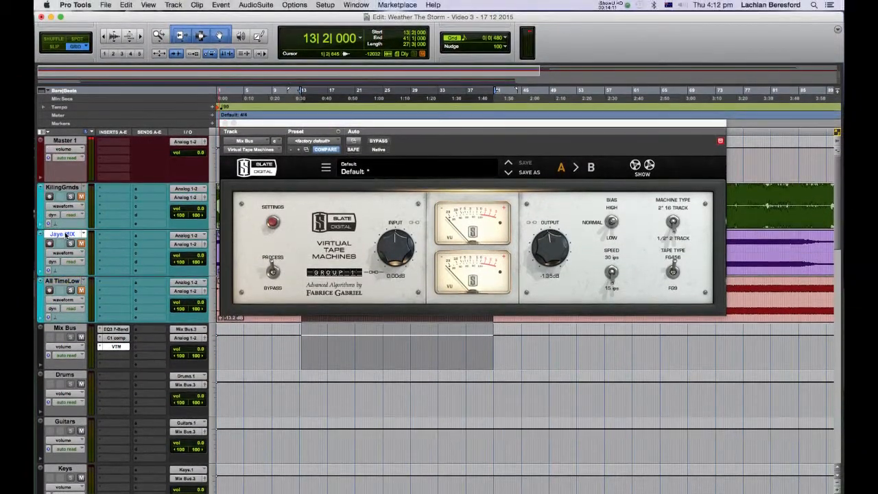
{"action": "left_click_drag", "start_coordinate": [66, 295], "coordinate": [68, 306]}
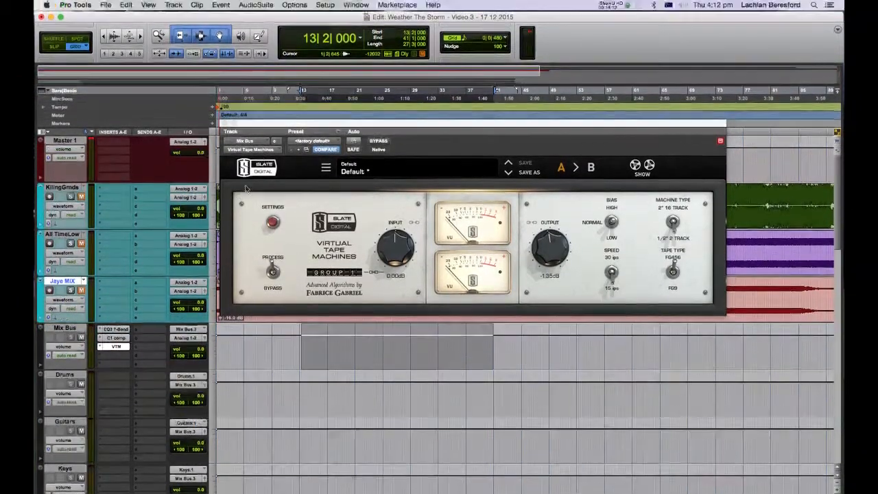
{"action": "left_click_drag", "start_coordinate": [292, 127], "coordinate": [259, 33]}
{"action": "left_click", "coordinate": [194, 30]}
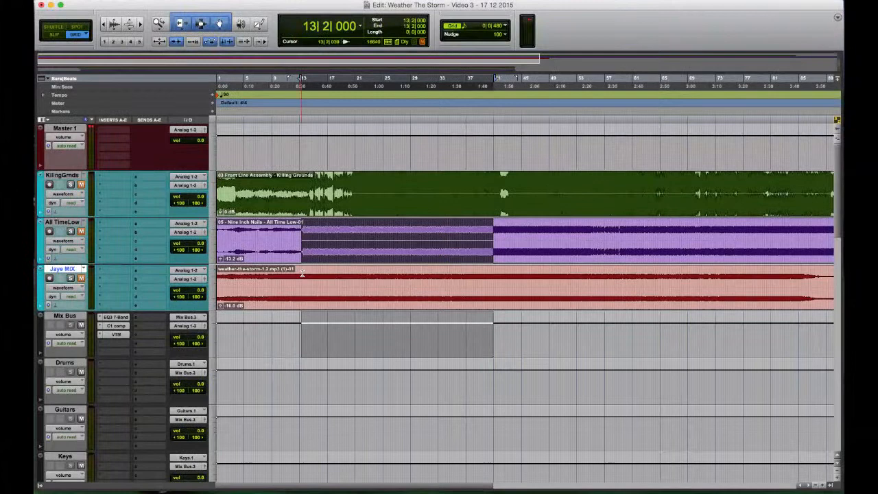
Select 13|2|480 to 42|2|000 across the weather-the-storm reference track and the Mix Bus, and play that range to compare them.
{"action": "left_click", "coordinate": [300, 288]}
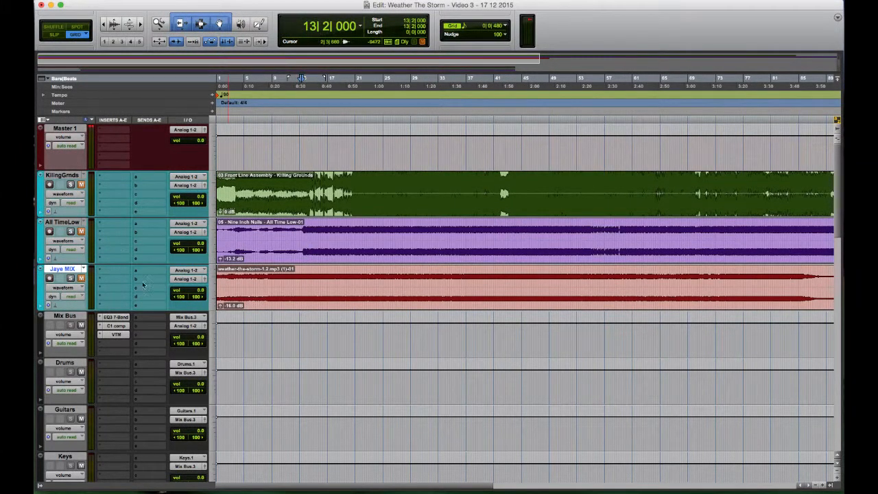
{"action": "left_click_drag", "start_coordinate": [302, 288], "coordinate": [501, 347]}
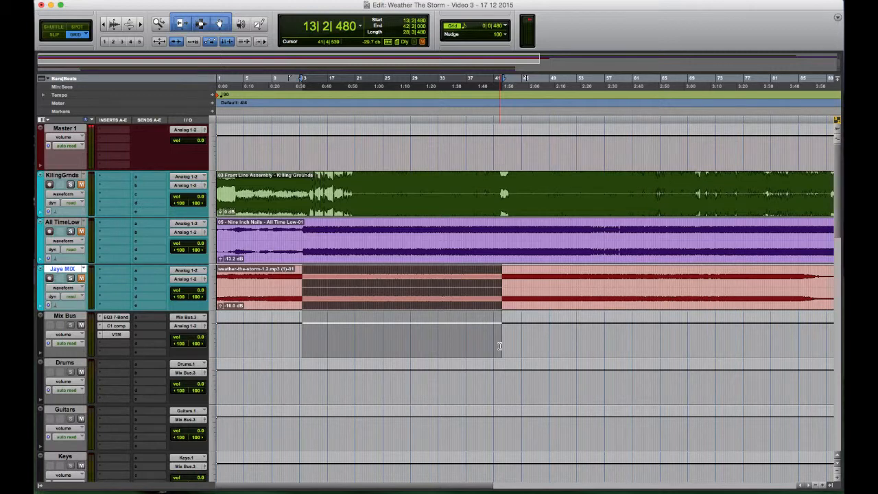
{"action": "key", "text": "space"}
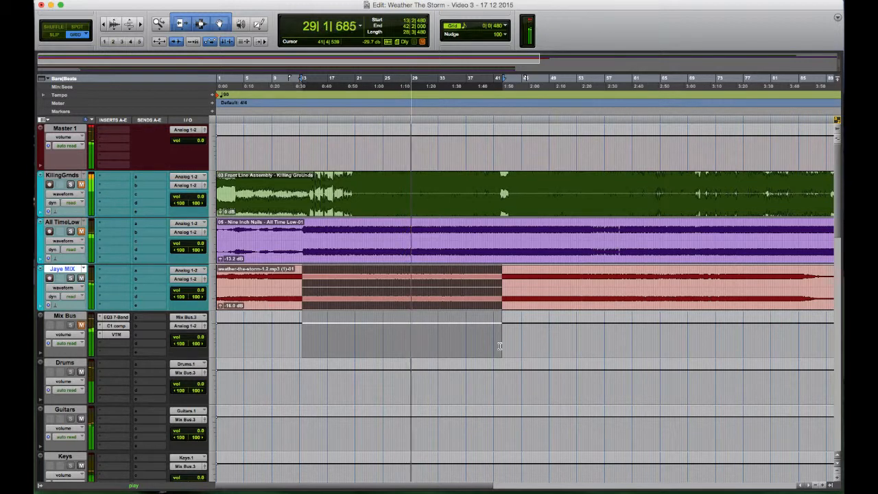
{"action": "key", "text": "space"}
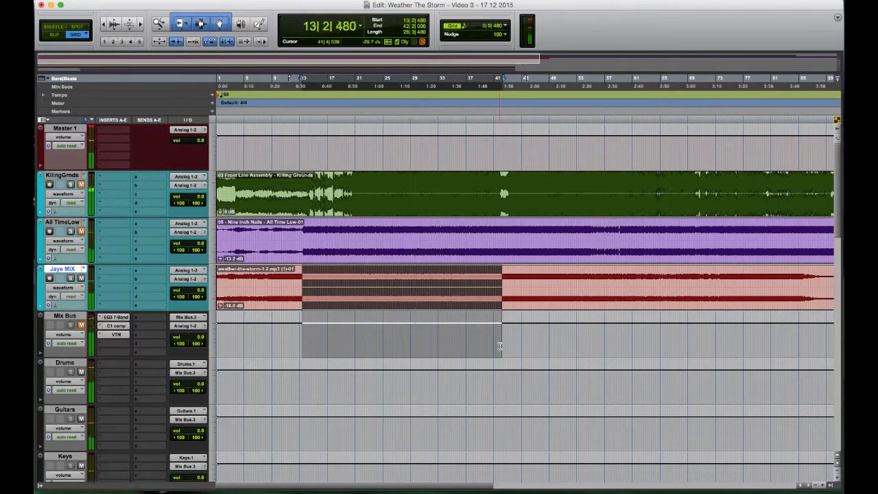